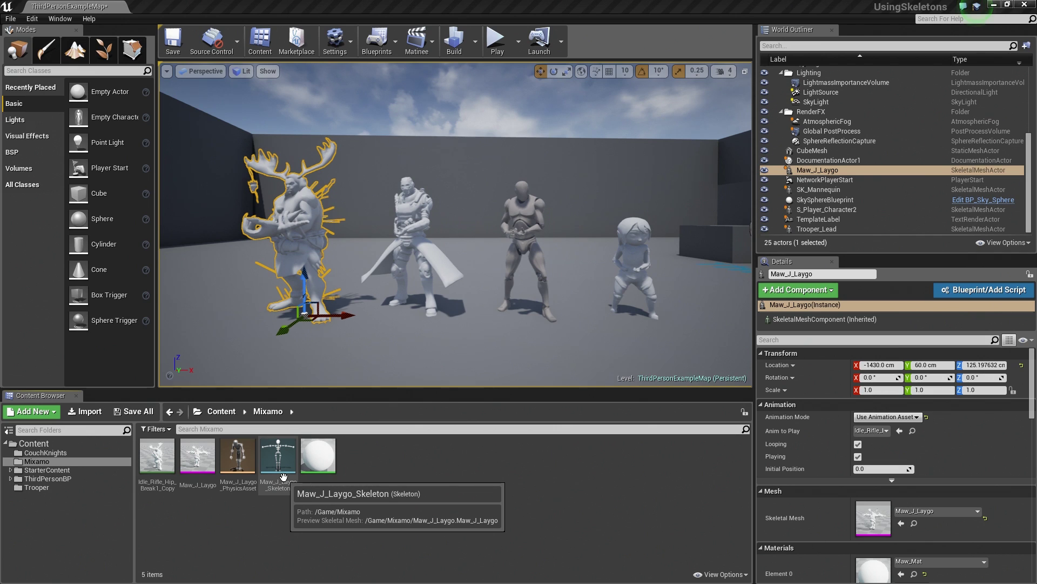
- Open the Maw_J_Laygo_Skeleton asset from the Mixamo folder
click(38, 462)
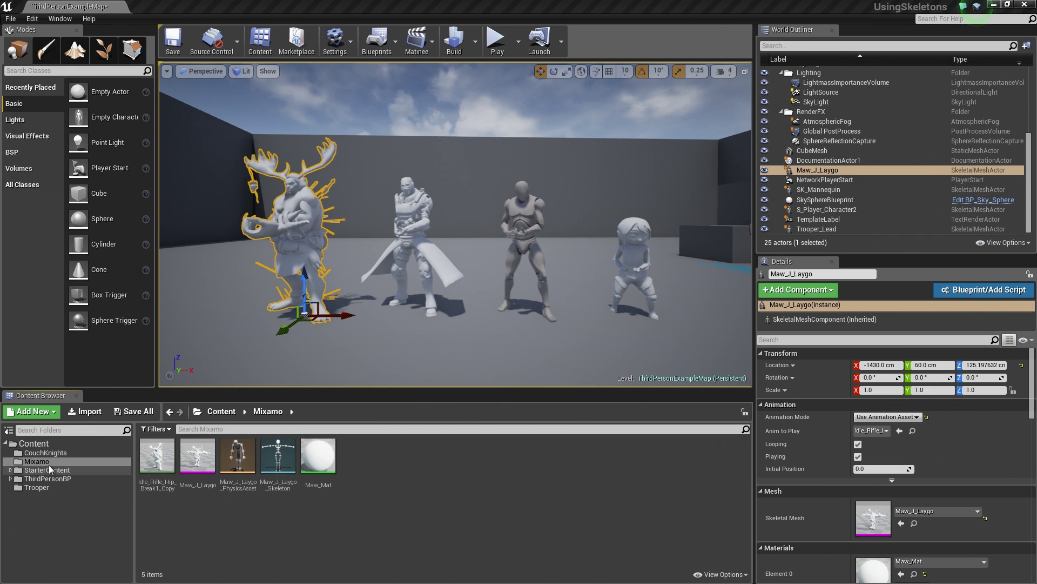
click(279, 473)
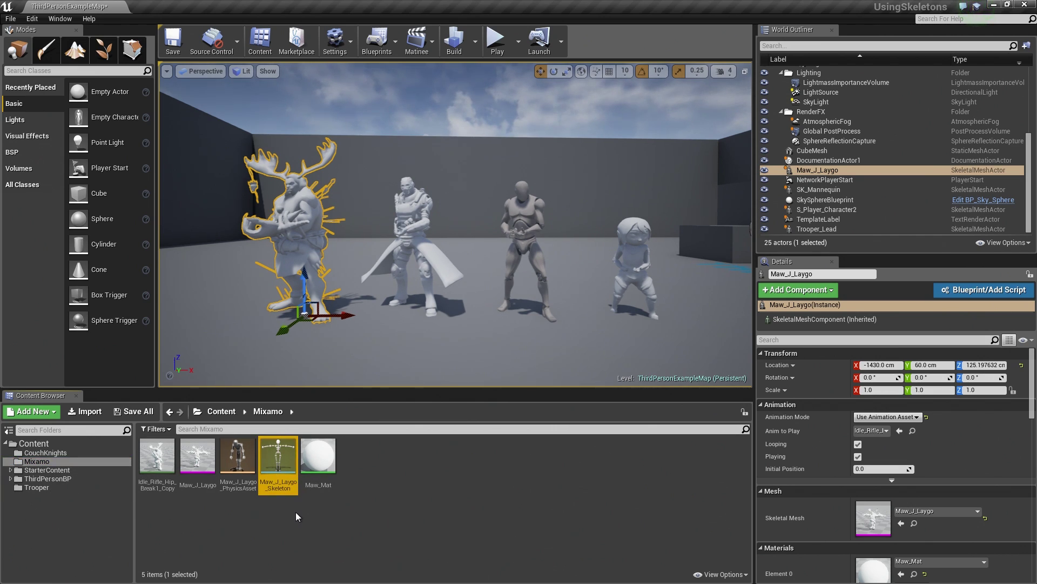
double_click(286, 477)
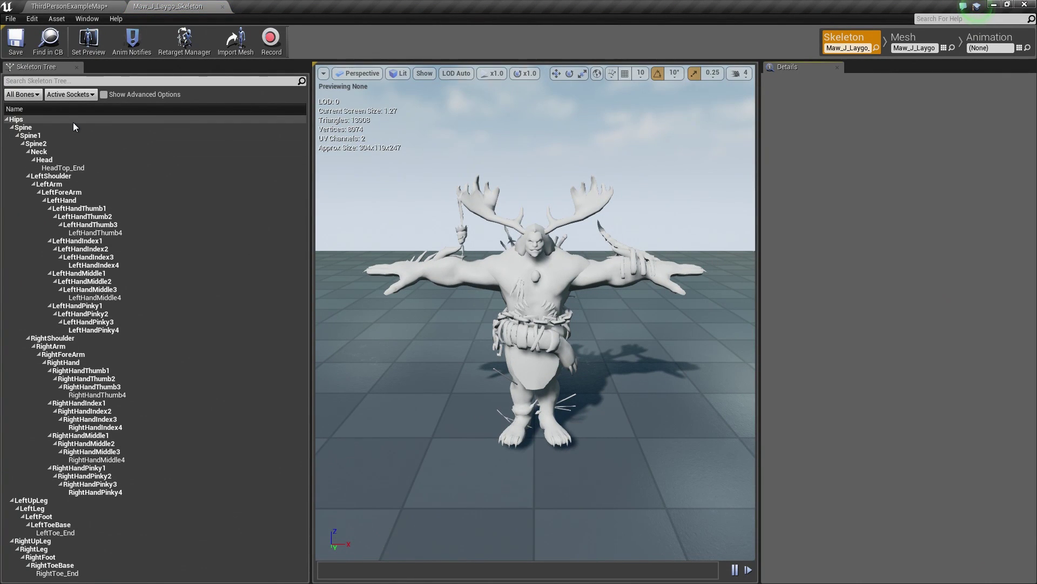
- Review the Humanoid rig's base and advanced bone mappings in the Retarget Manager, and close the Maw_J_Laygo skeleton
click(183, 49)
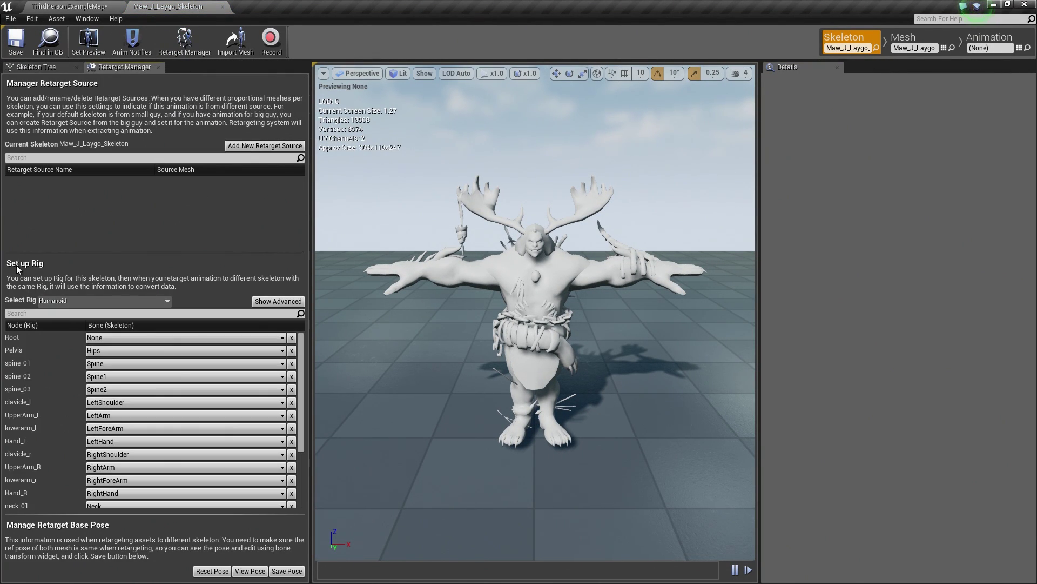
click(262, 301)
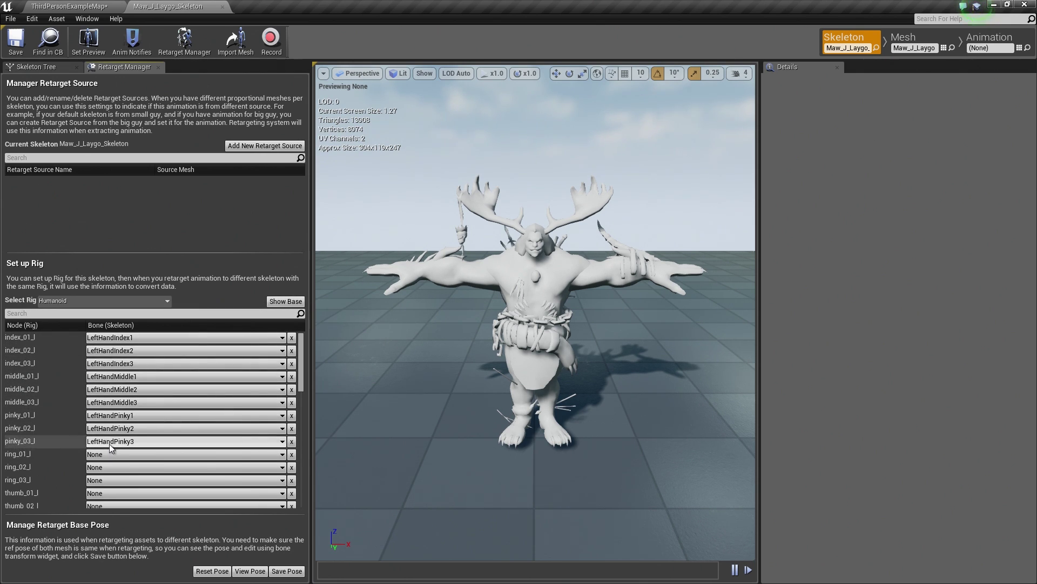
scroll(131, 399, down, 3)
scroll(130, 399, down, 15)
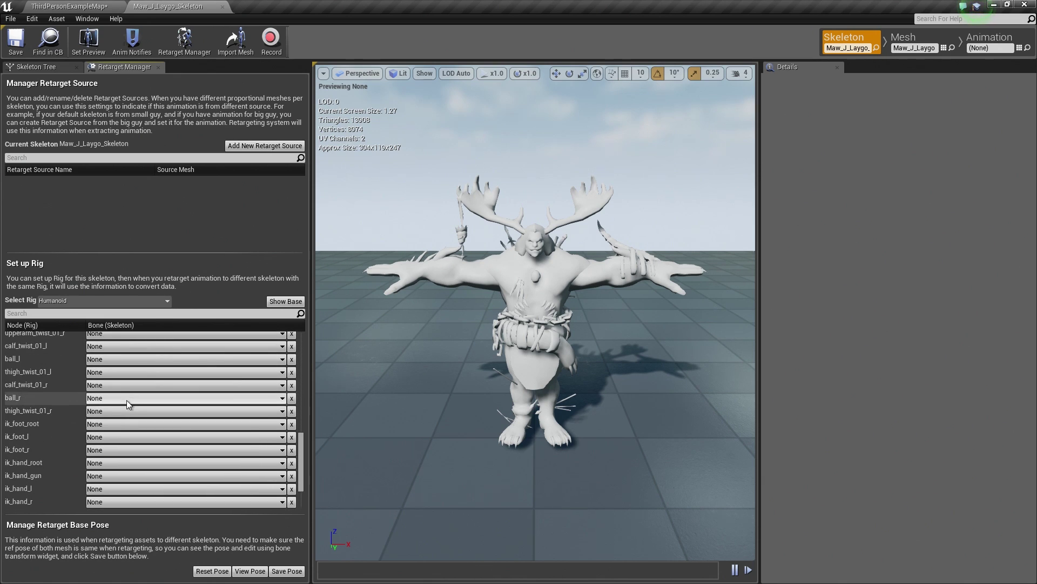
scroll(126, 401, up, 15)
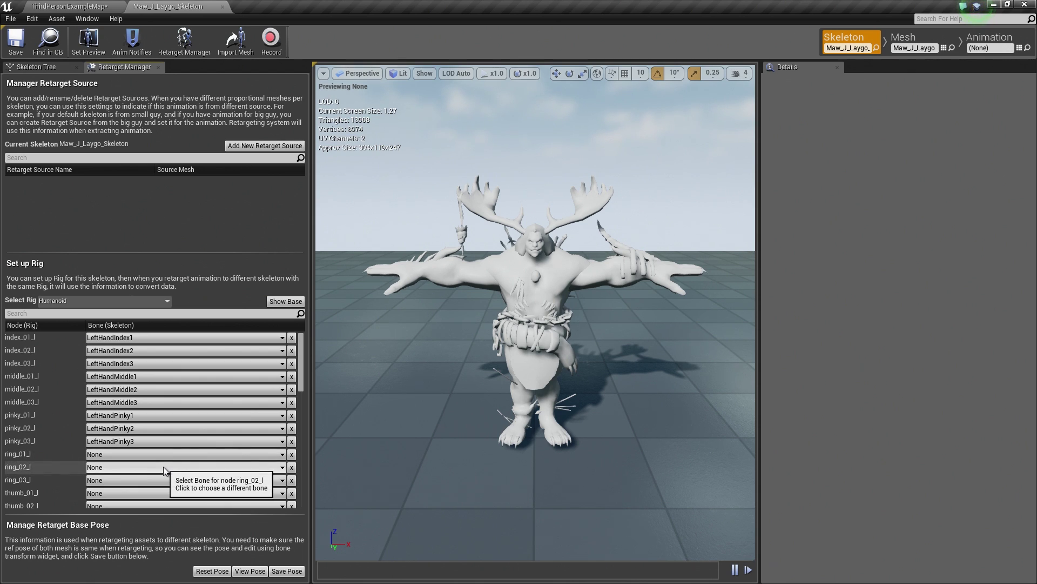
click(223, 7)
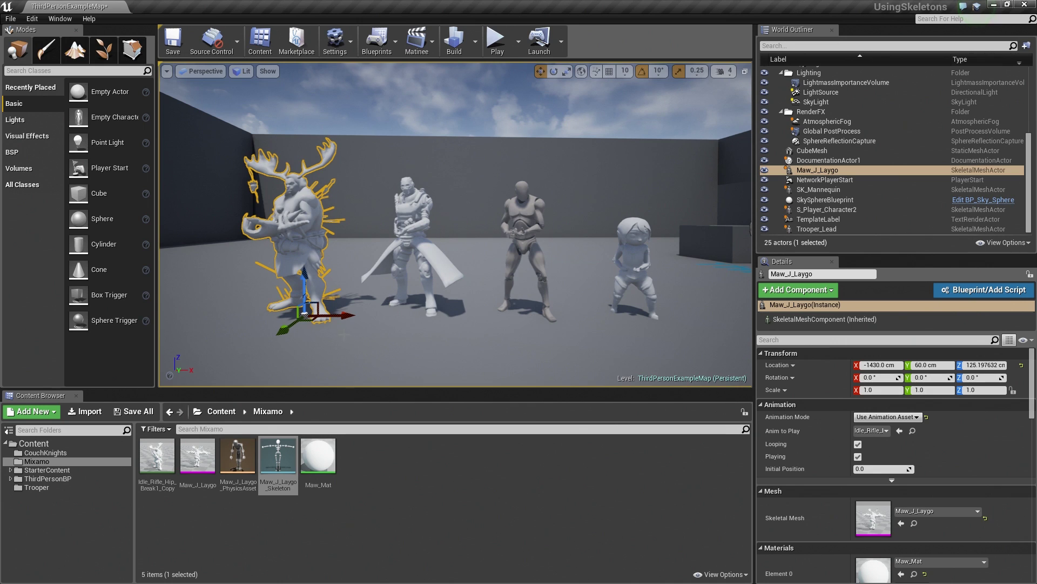
- Open UE4_Mannequin_Skeleton from ThirdPersonBP/Character/Mesh and close its Retarget Manager to show the skeleton tree
click(80, 479)
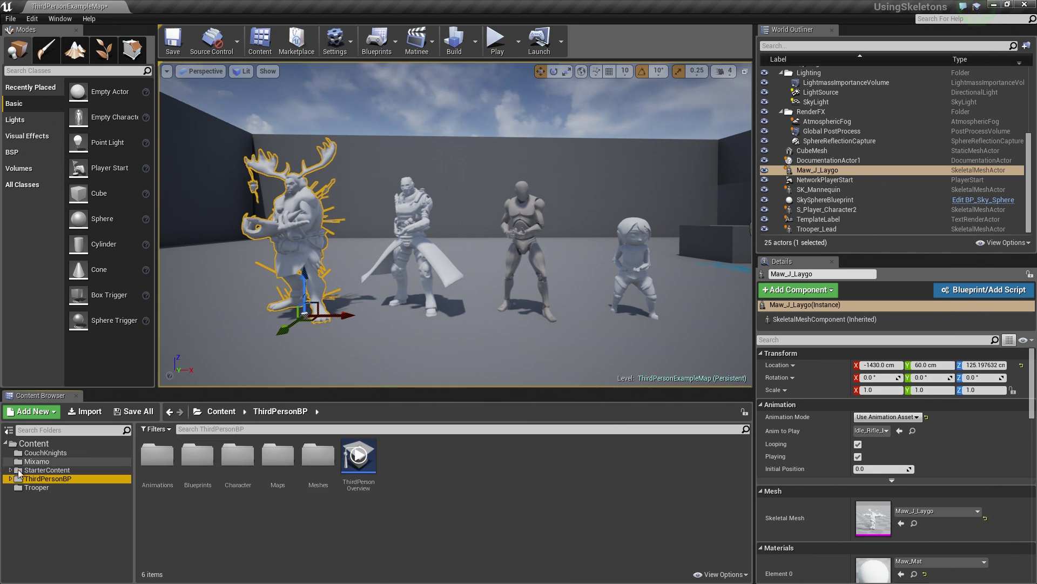
double_click(238, 459)
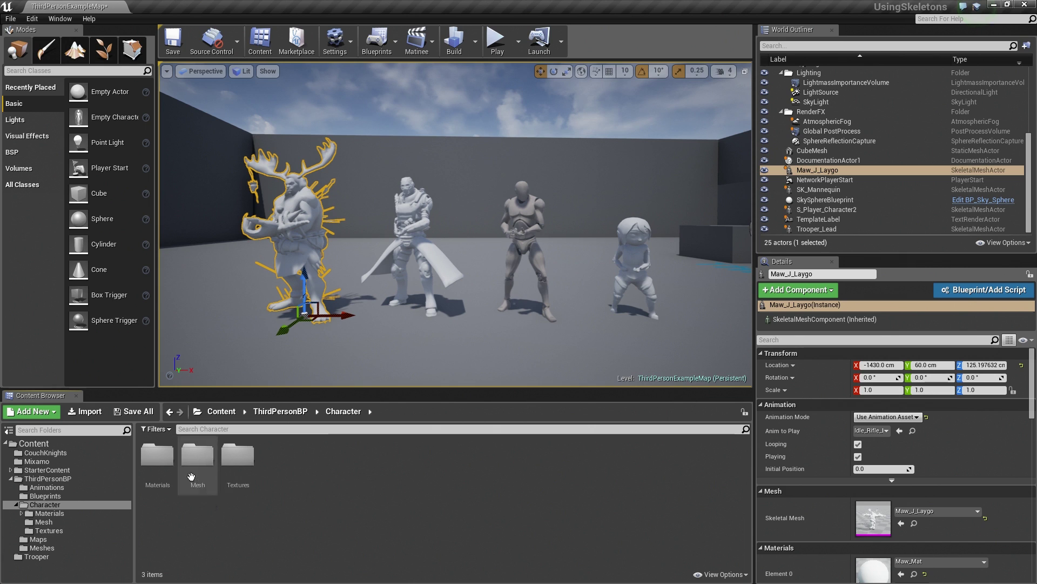
double_click(198, 459)
click(245, 465)
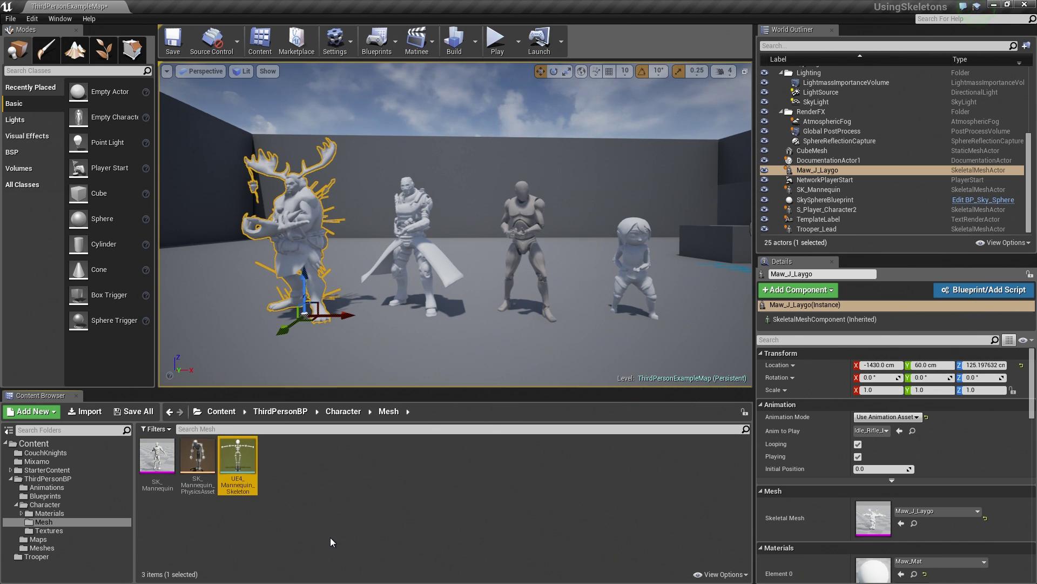
double_click(252, 470)
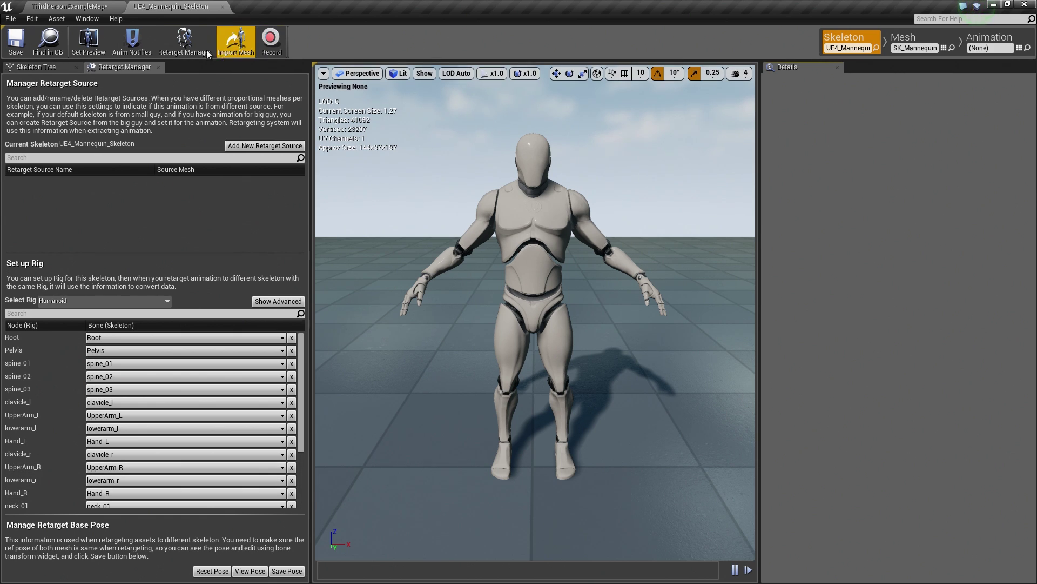
click(158, 67)
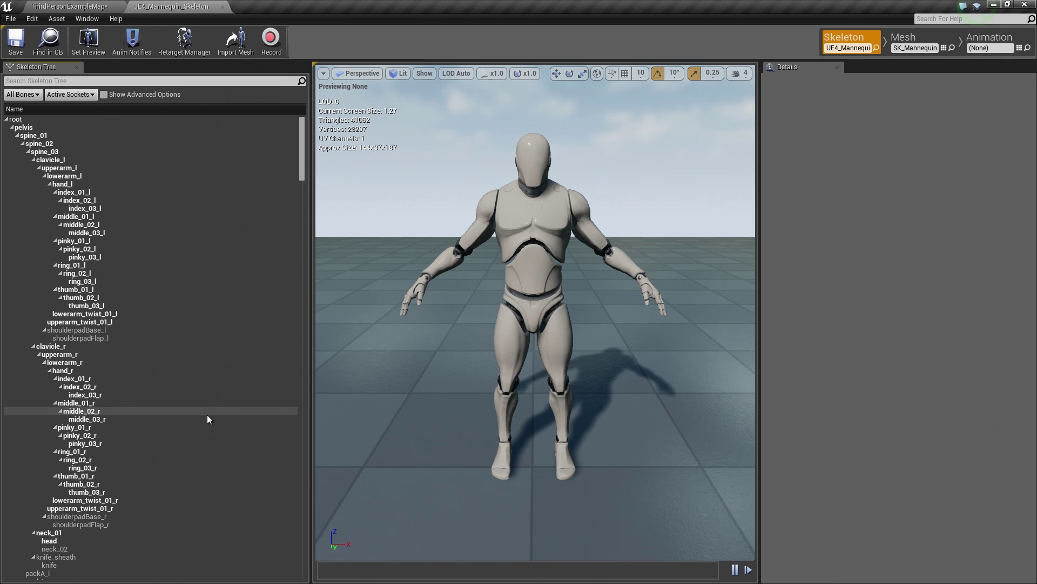
click(76, 541)
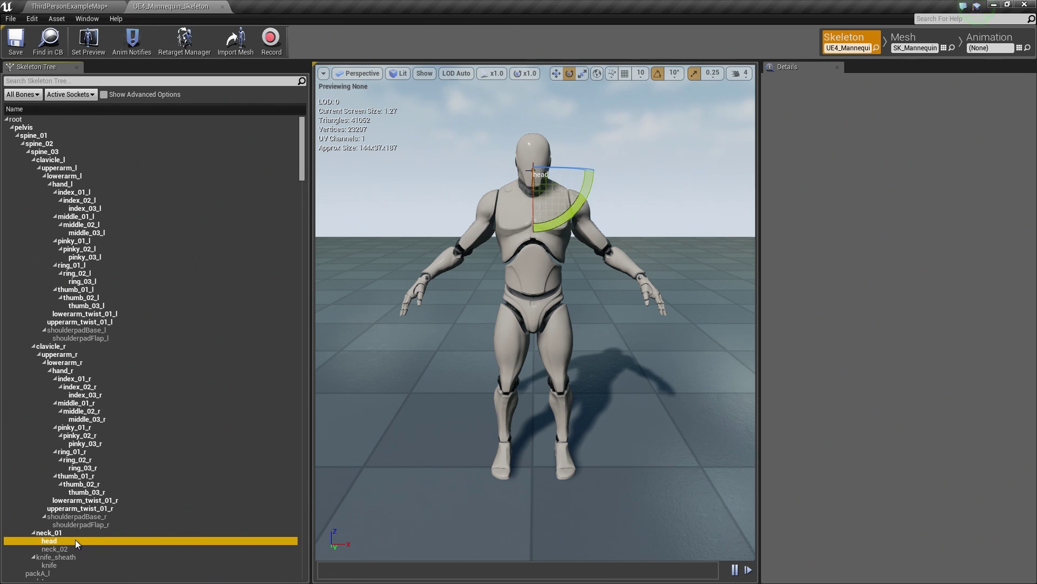
right_click(76, 539)
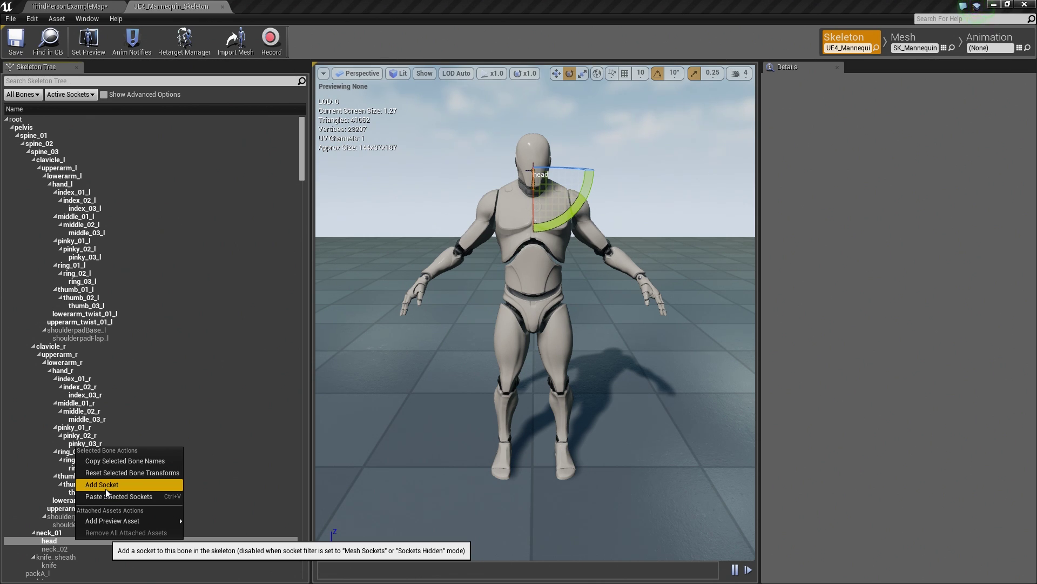
click(63, 370)
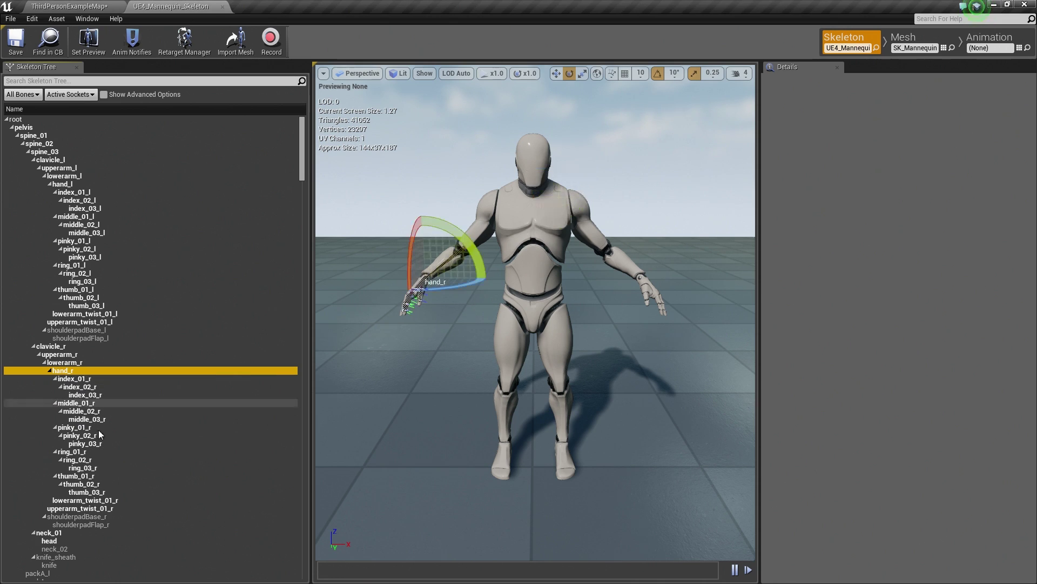
right_click(65, 372)
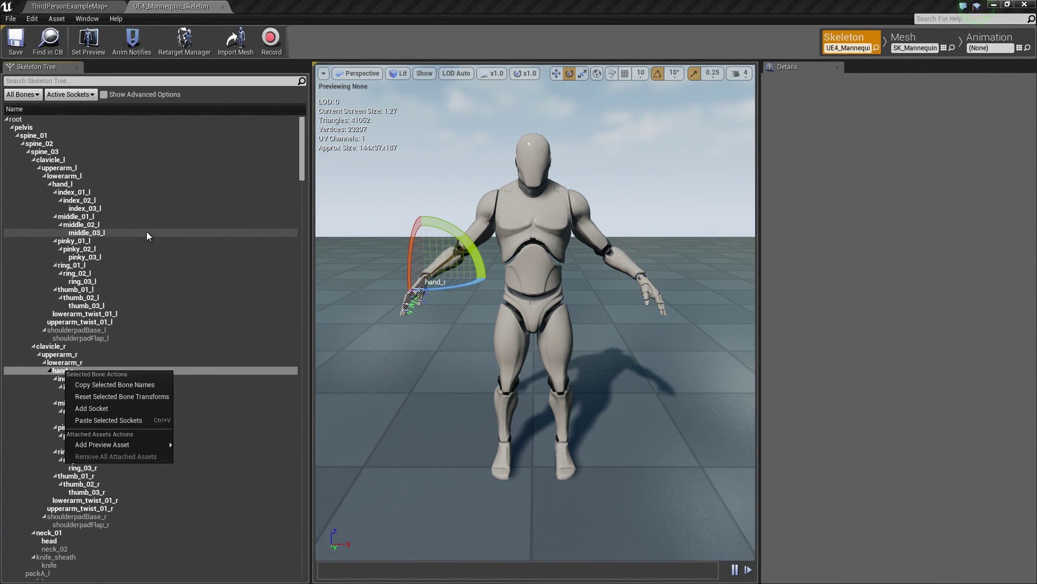
- Add a socket to the clavicle_l bone and name it Back
click(59, 160)
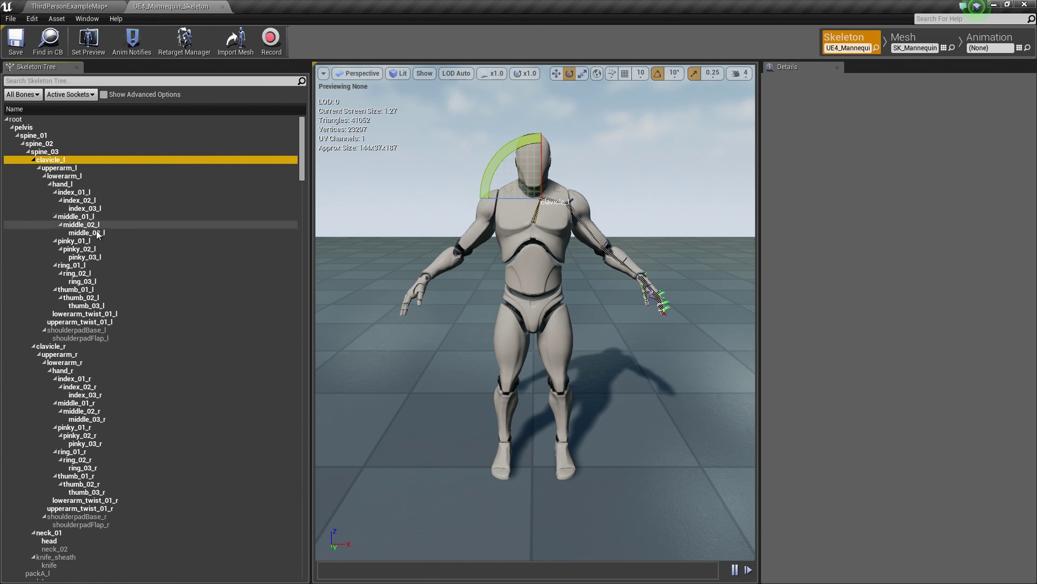
right_click(60, 161)
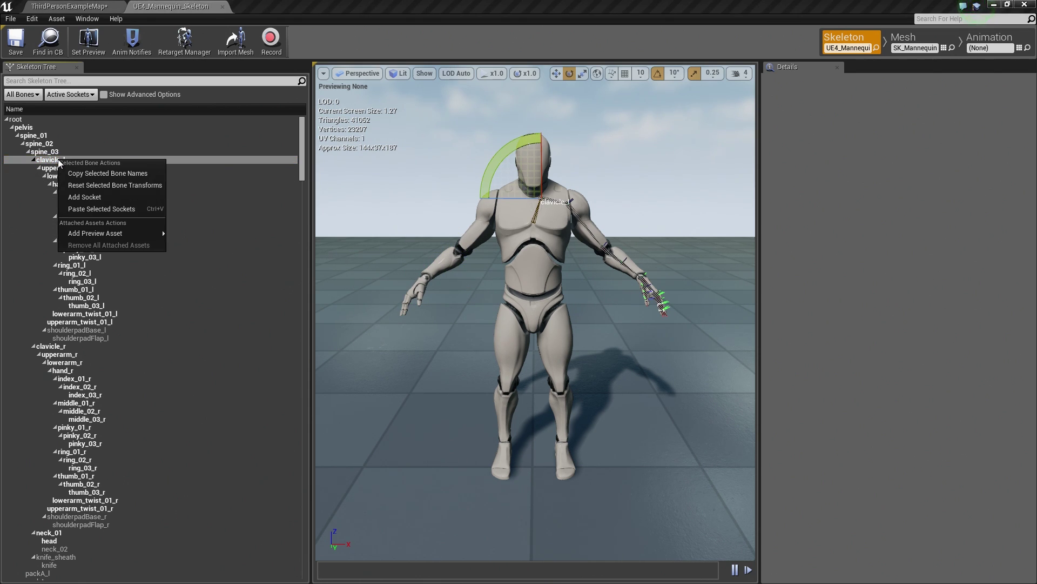
click(84, 197)
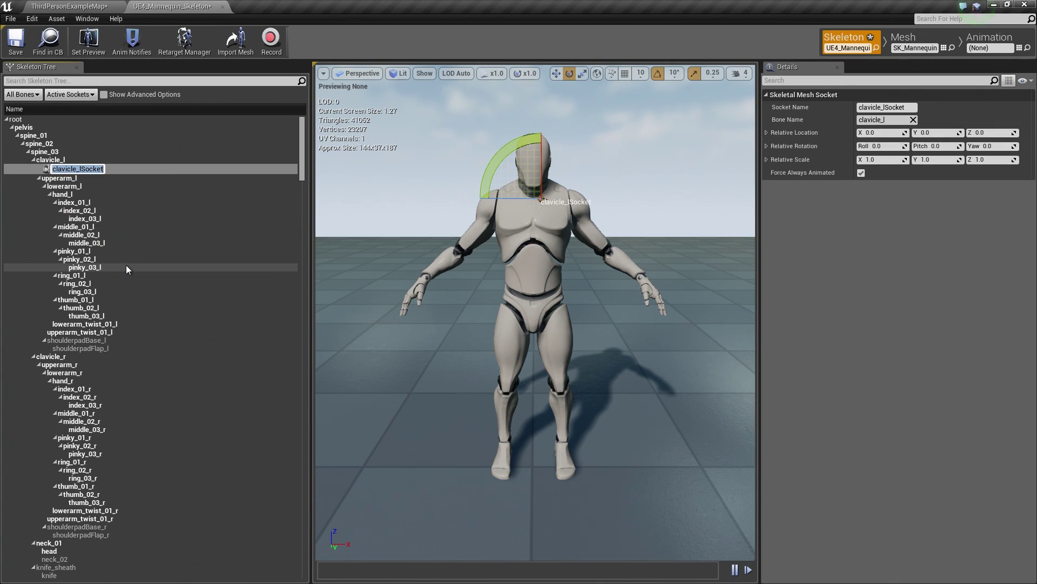
text(ba)
key(BackSpace)
key(BackSpace)
text(Back)
key(Return)
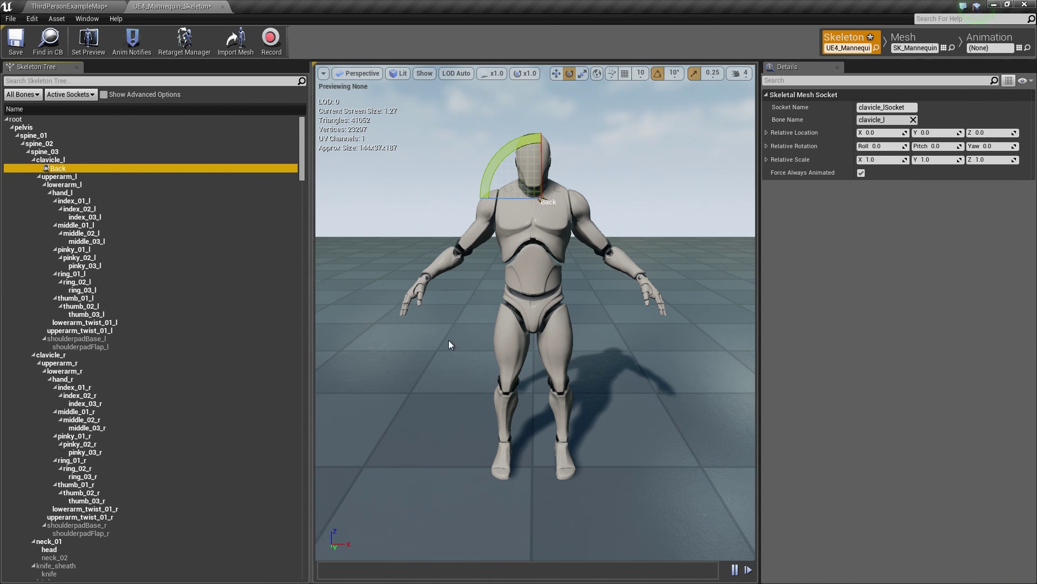
- Move the Back socket behind the mannequin's upper back to about X 3.42, Y -20.84, Z 0.59, and save and close the skeleton
mouse_move(448, 339)
right_down()
mouse_move(356, 303)
mouse_move(378, 313)
mouse_move(497, 308)
mouse_move(476, 311)
mouse_move(465, 335)
right_up()
key(w)
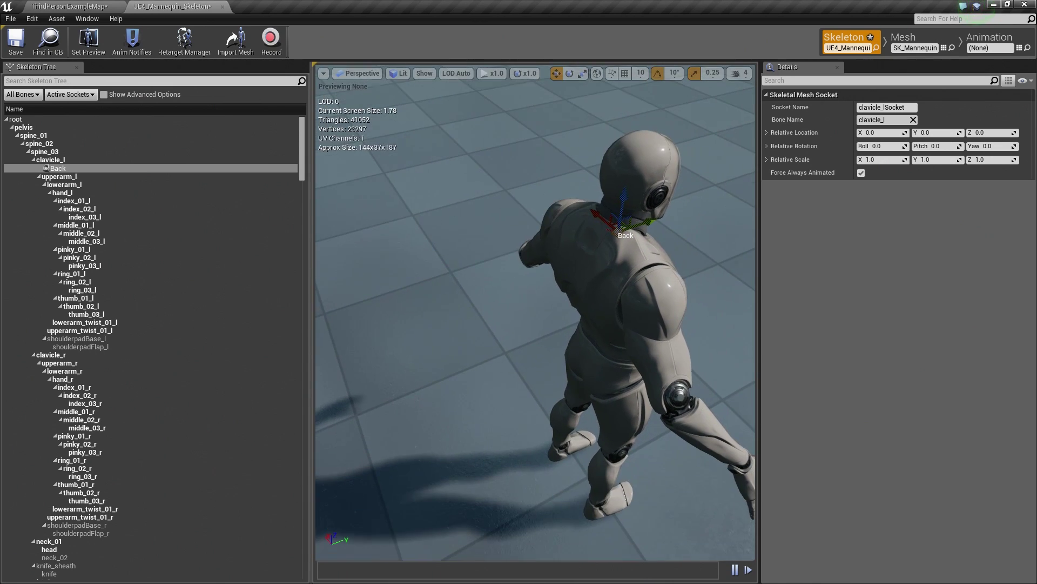
drag(607, 219, 607, 245)
right_drag(606, 244, 468, 281)
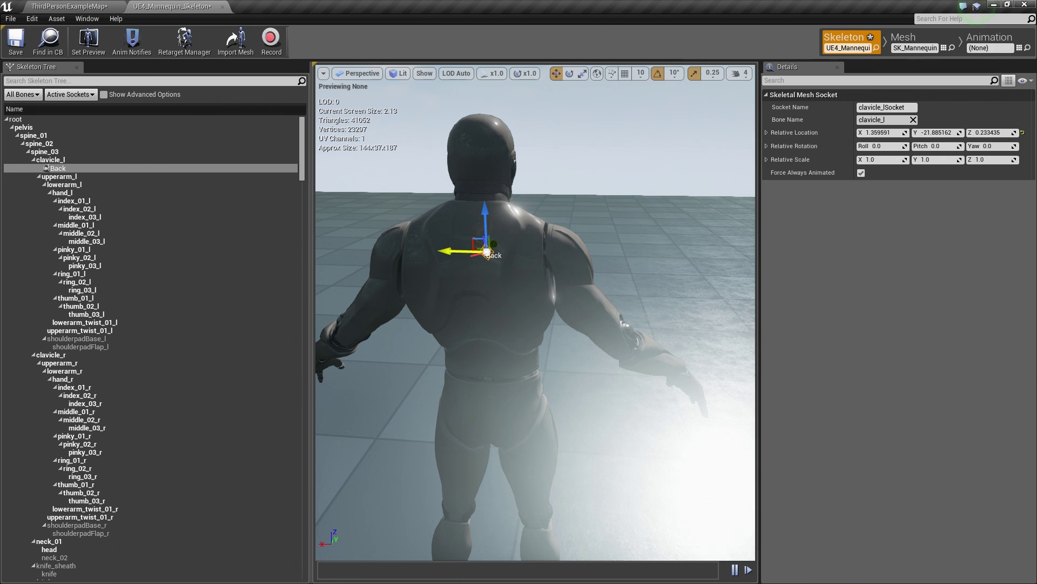
drag(460, 250, 439, 251)
mouse_move(498, 323)
right_down()
mouse_move(498, 303)
mouse_move(498, 323)
right_up()
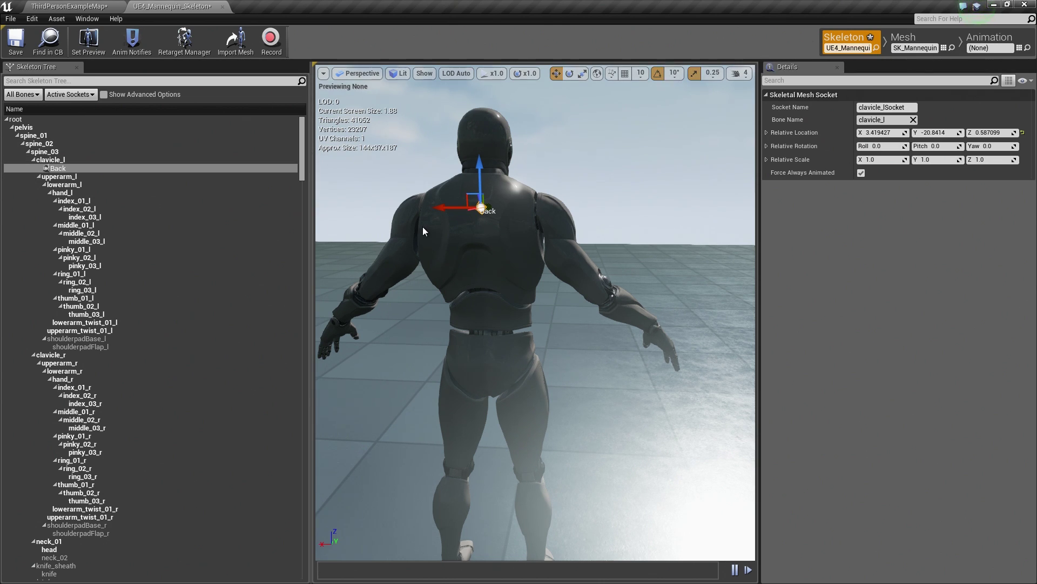
click(15, 49)
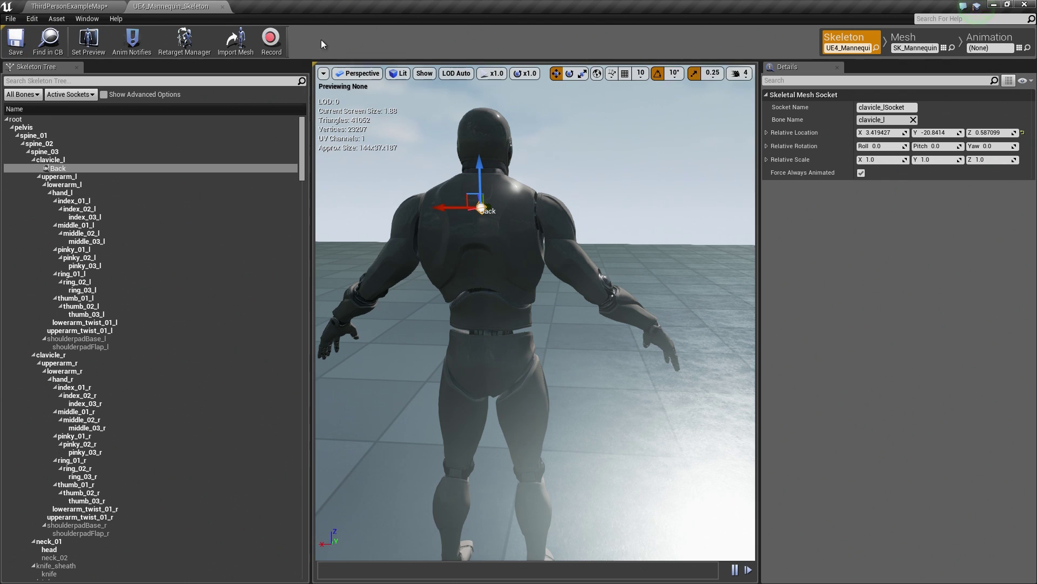
click(222, 7)
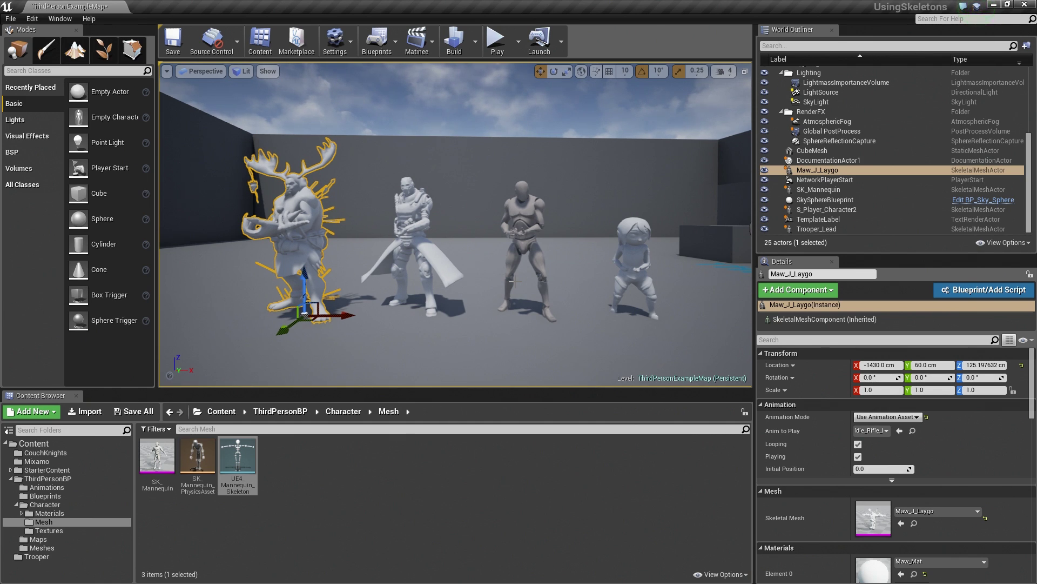
- Convert the Trooper_Lead actor into Trooper_Lead_Blueprint in the Content folder and dock its editor beside the level
click(423, 213)
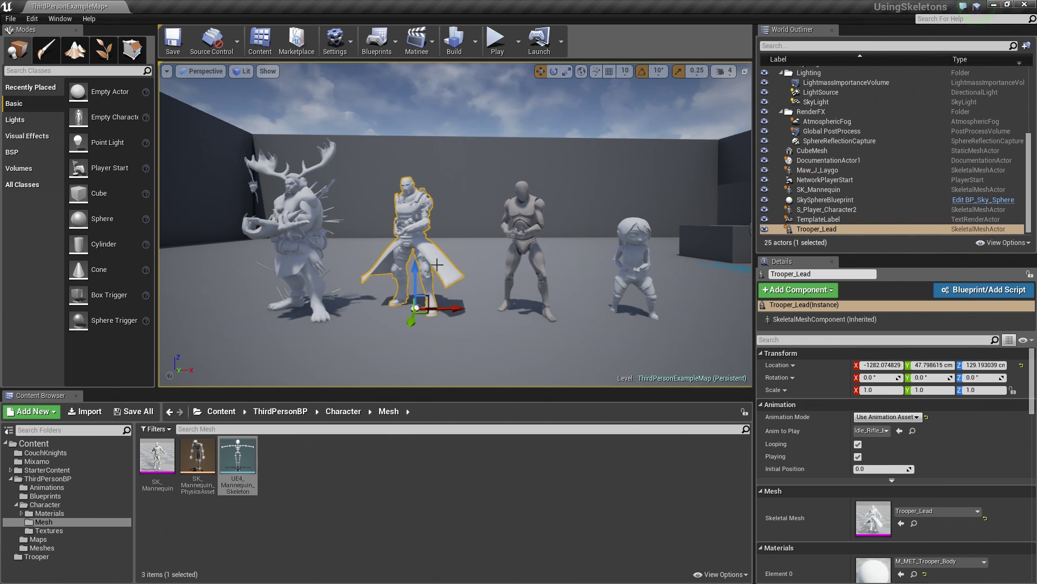
click(964, 292)
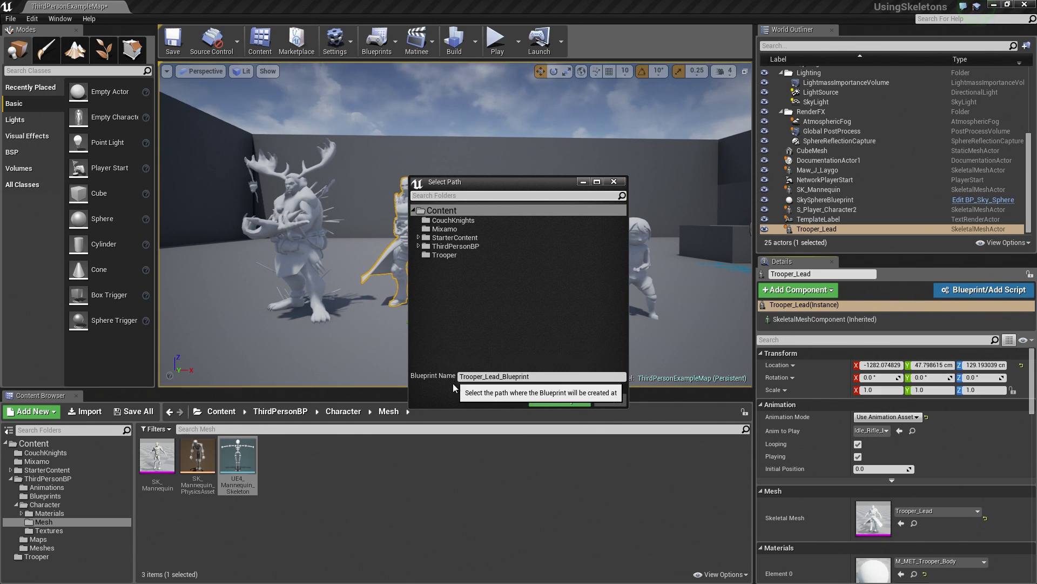
click(558, 400)
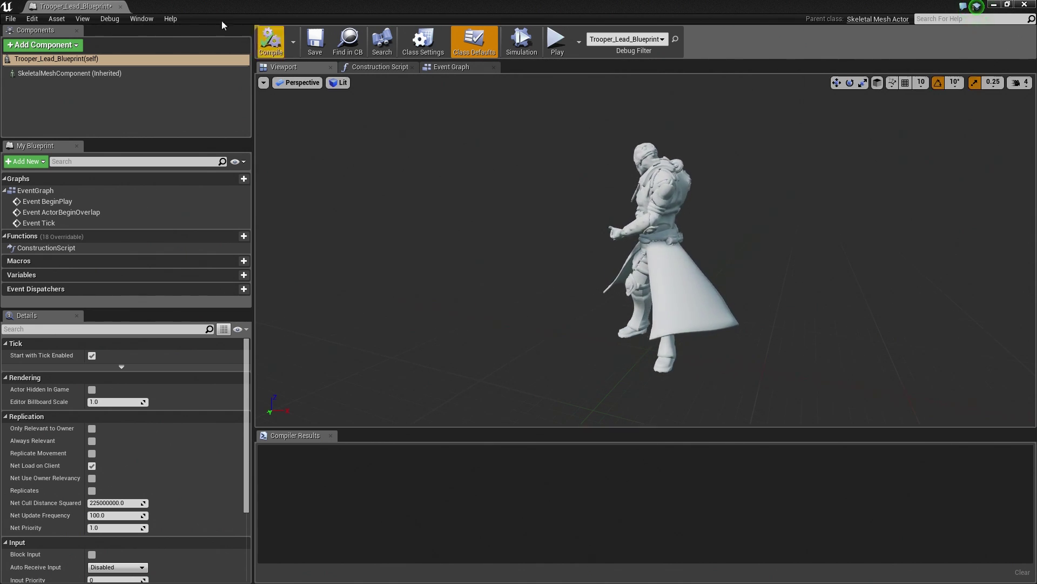
drag(86, 6, 168, 6)
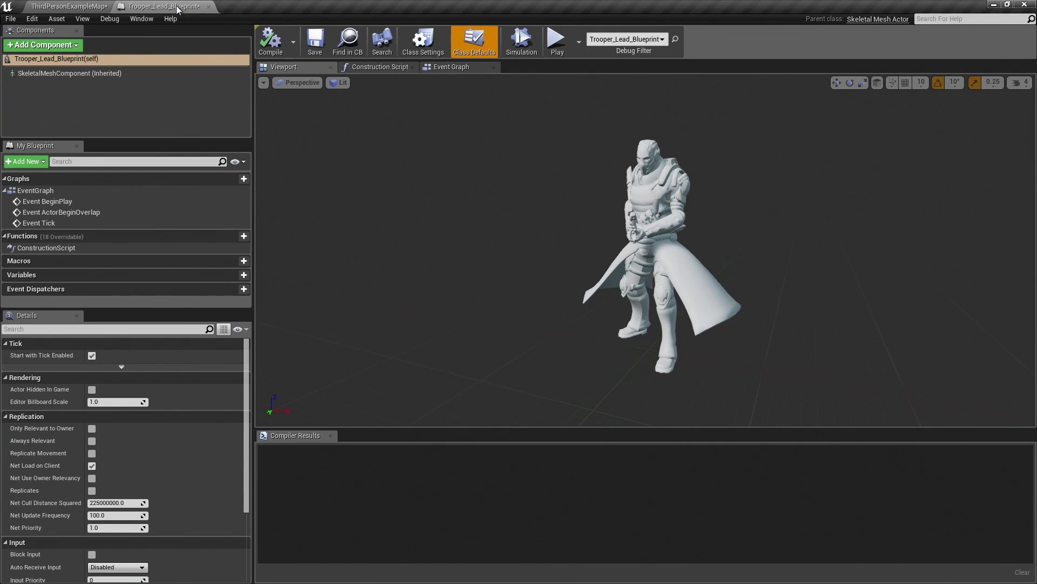
- Return to the level and create a folder named Sword directly under Content
click(85, 7)
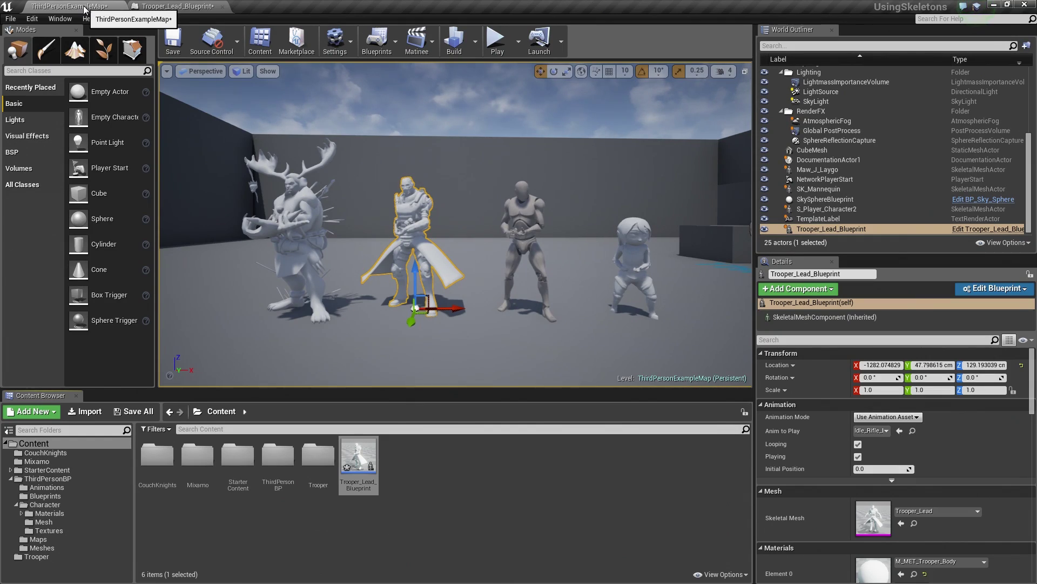
click(11, 479)
click(37, 443)
right_click(42, 448)
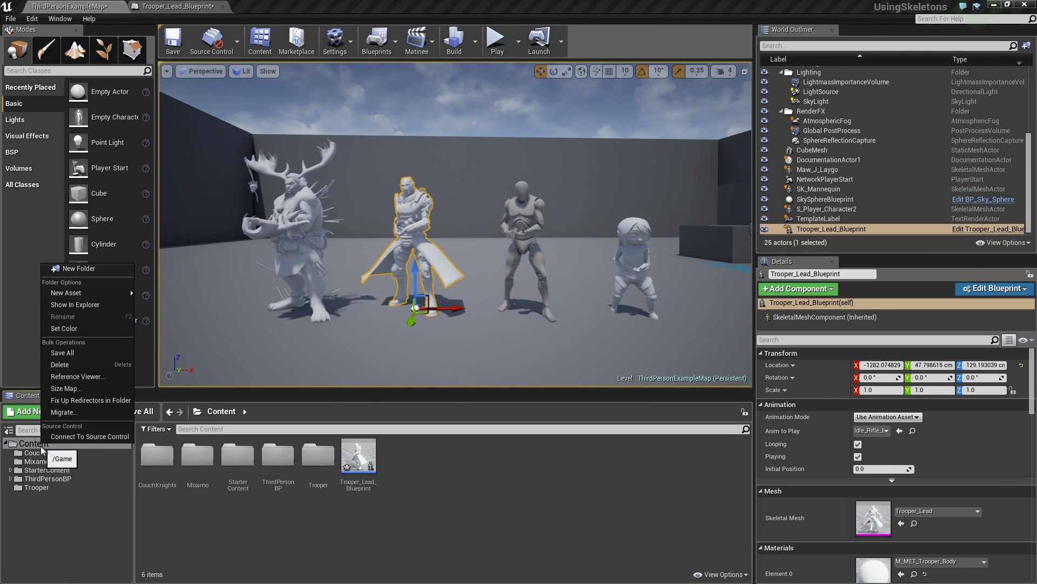
click(59, 267)
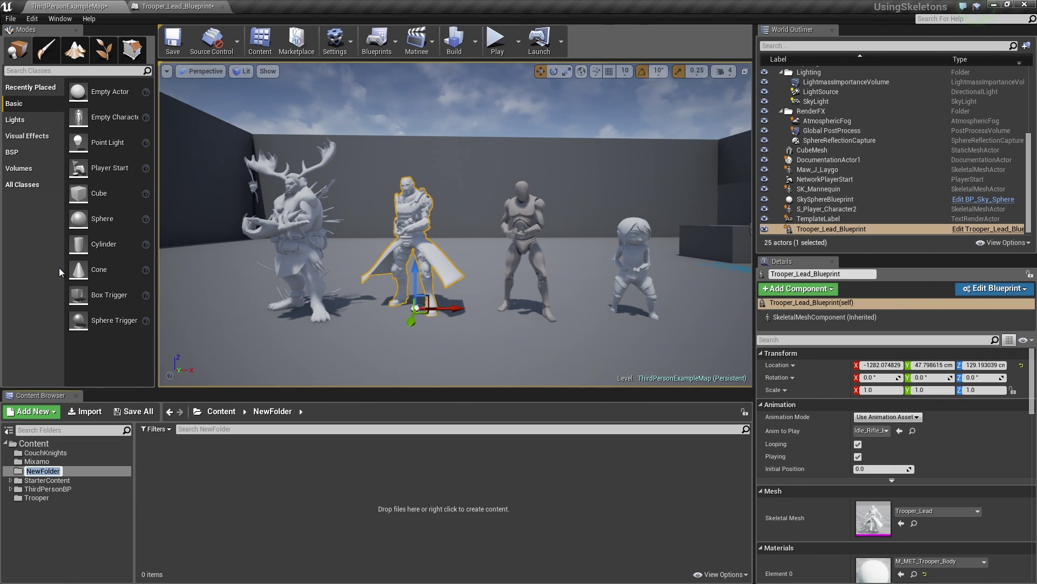
key(Return)
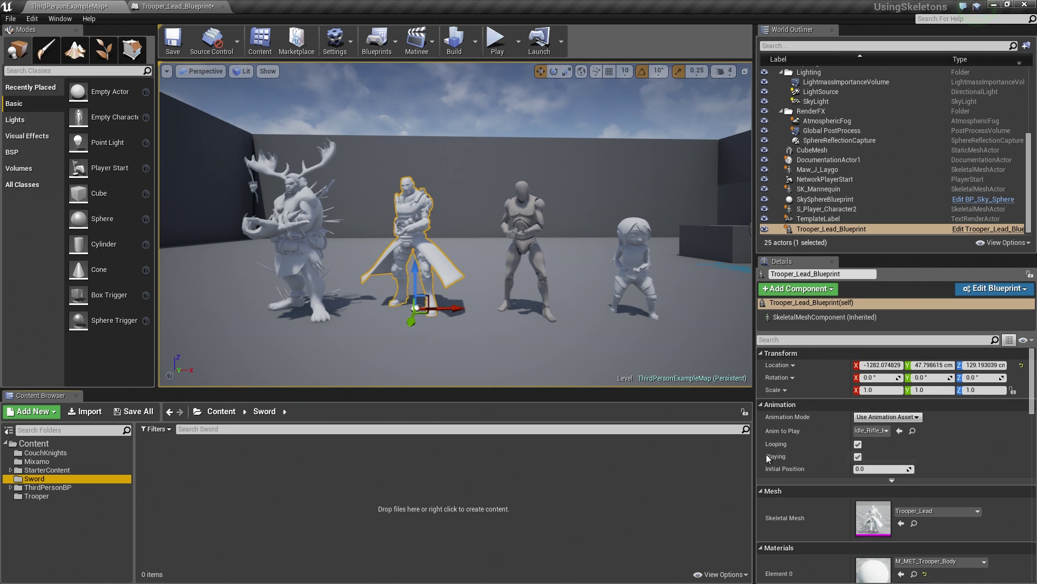
- Import S_Sword_Basic.FBX into the Sword folder as a static mesh with its materials and textures, and dismiss the message log
click(977, 6)
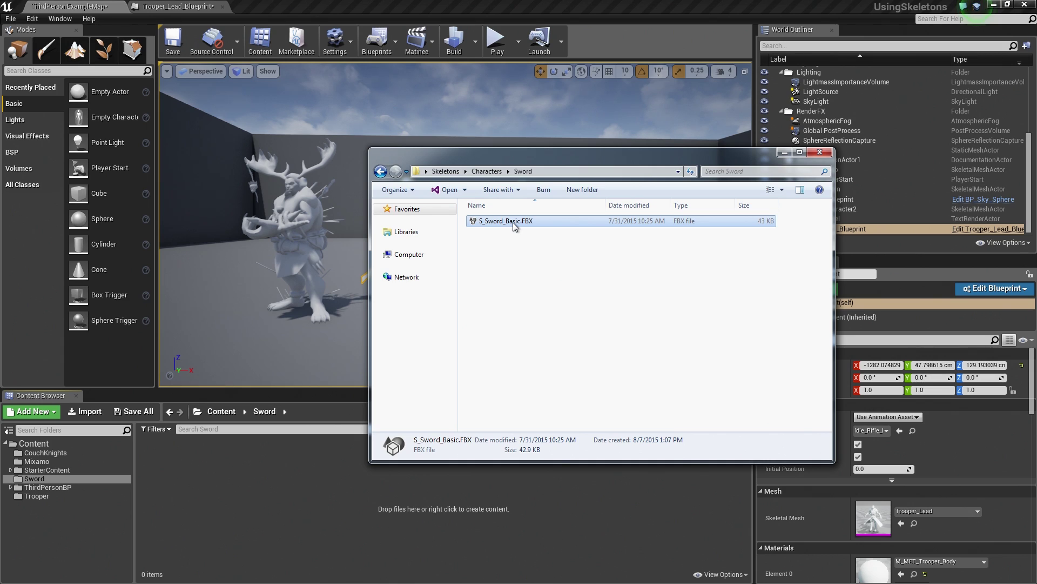
drag(513, 222, 205, 505)
drag(185, 462, 184, 463)
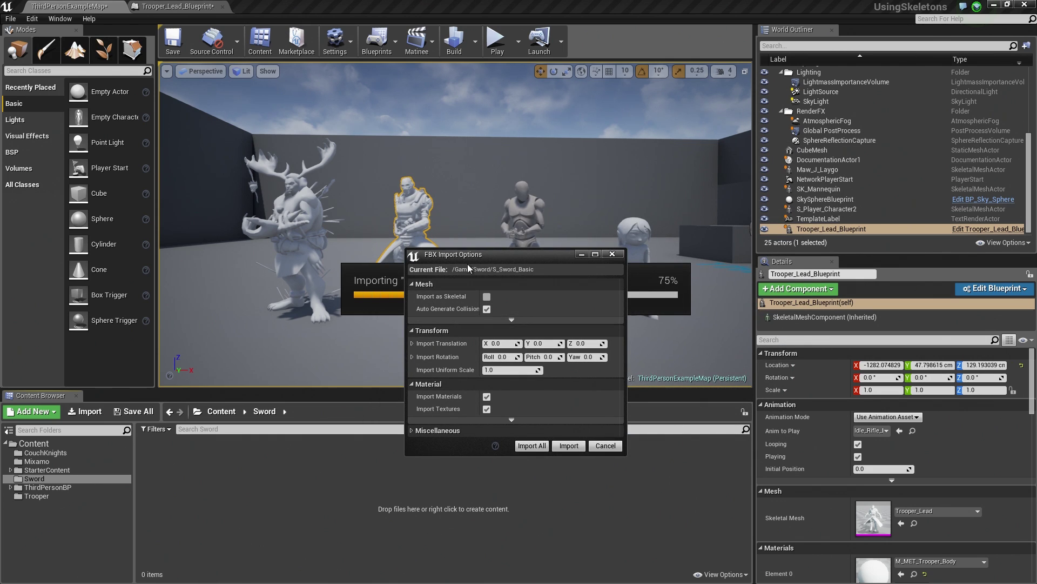
drag(476, 258, 480, 234)
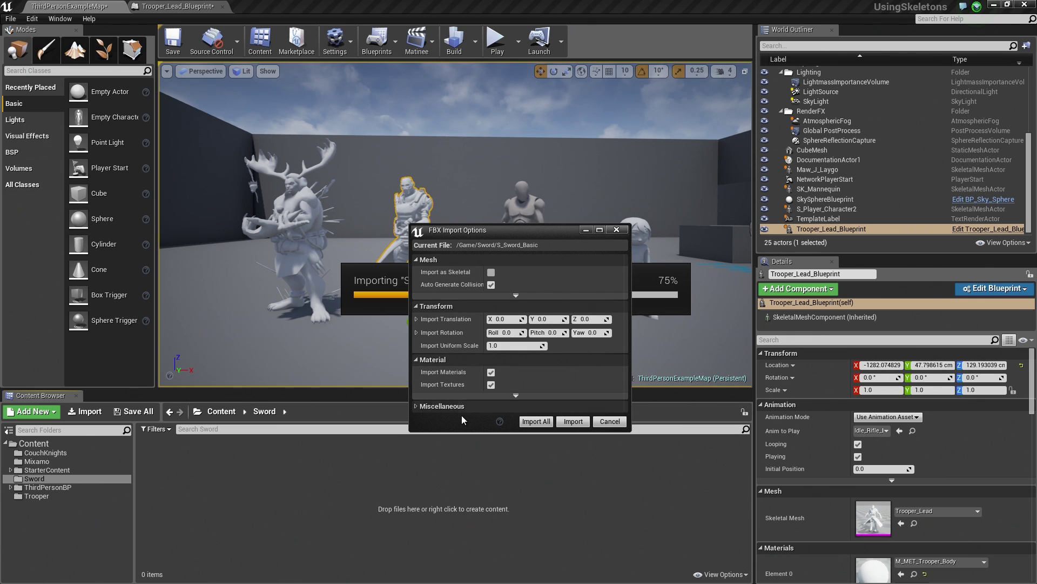
click(572, 421)
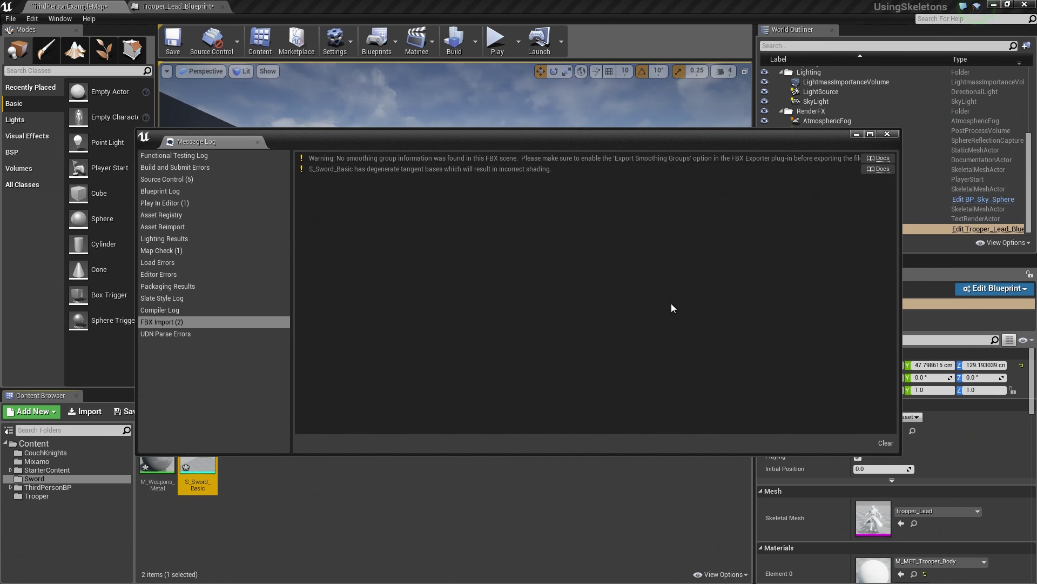
click(886, 134)
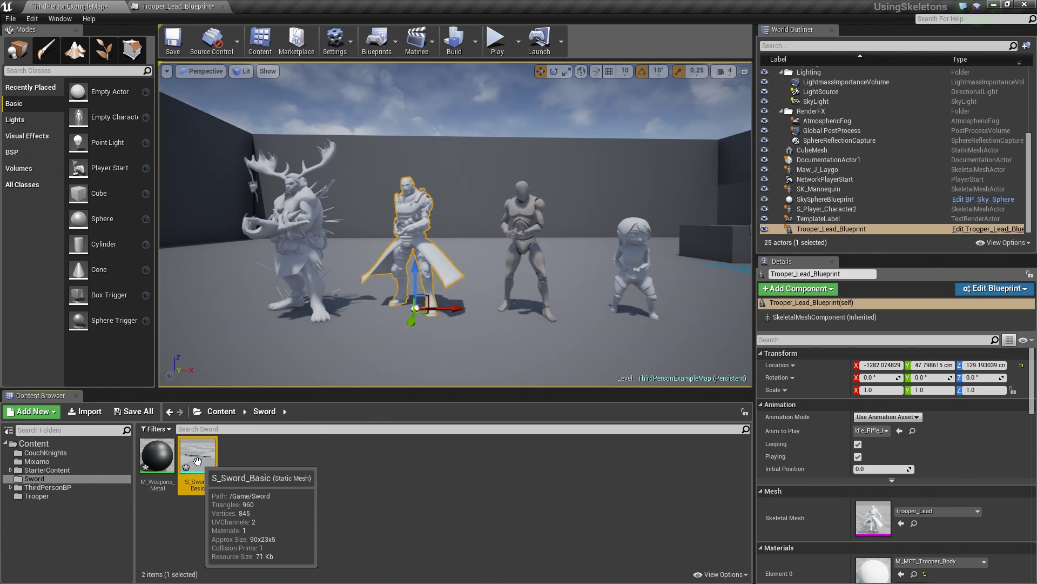
- Assign M_Metal_Burnished_Steel to the S_Sword_Basic mesh, and save and close the mesh editor
double_click(198, 461)
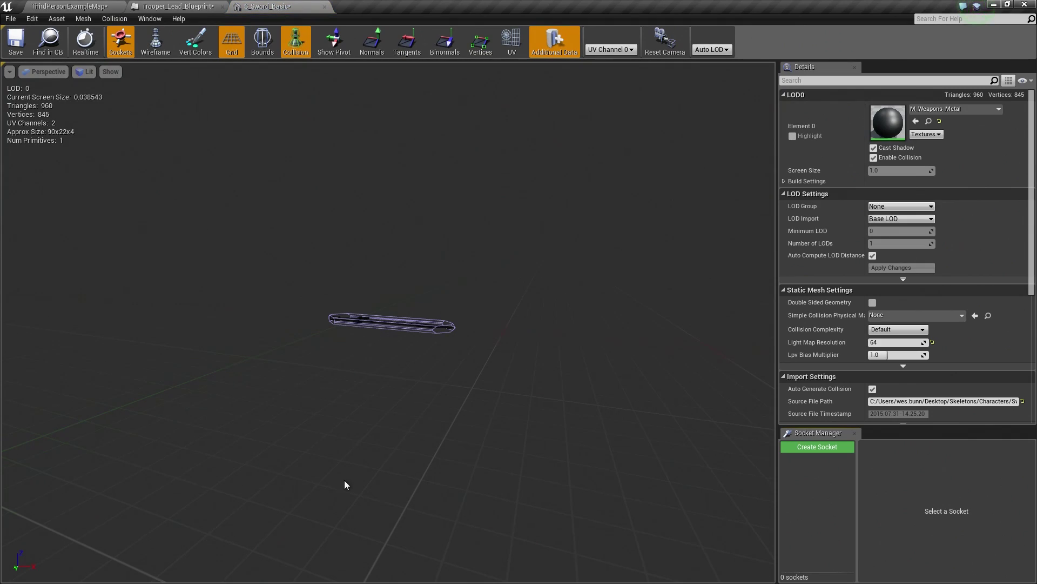
click(945, 110)
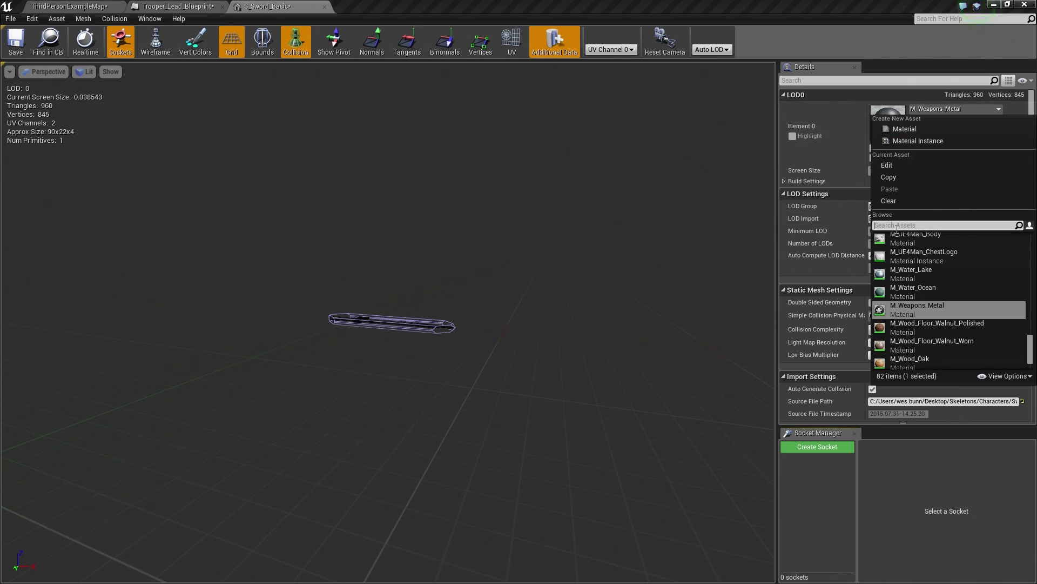
text(steel)
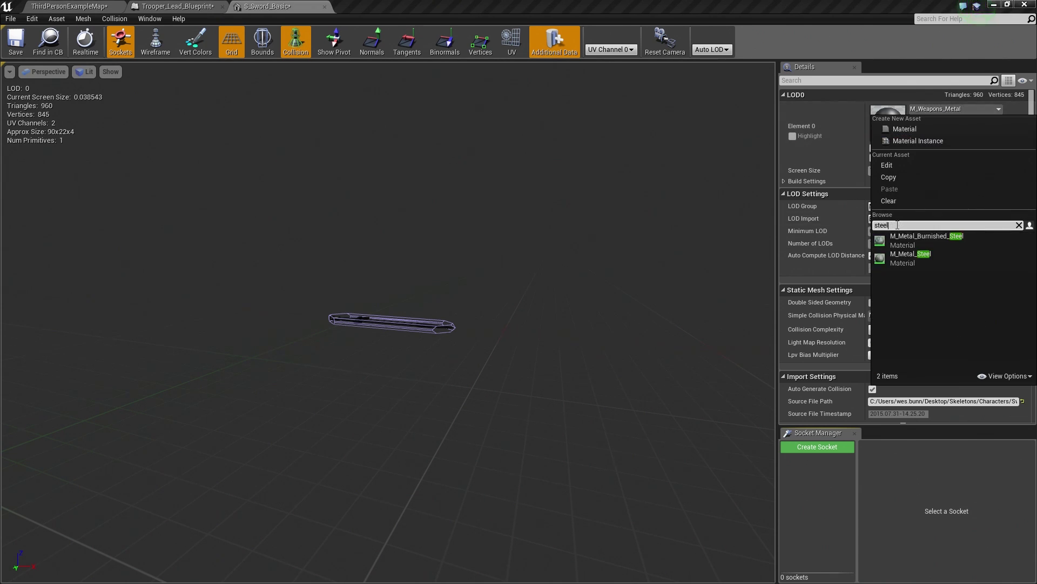
click(897, 241)
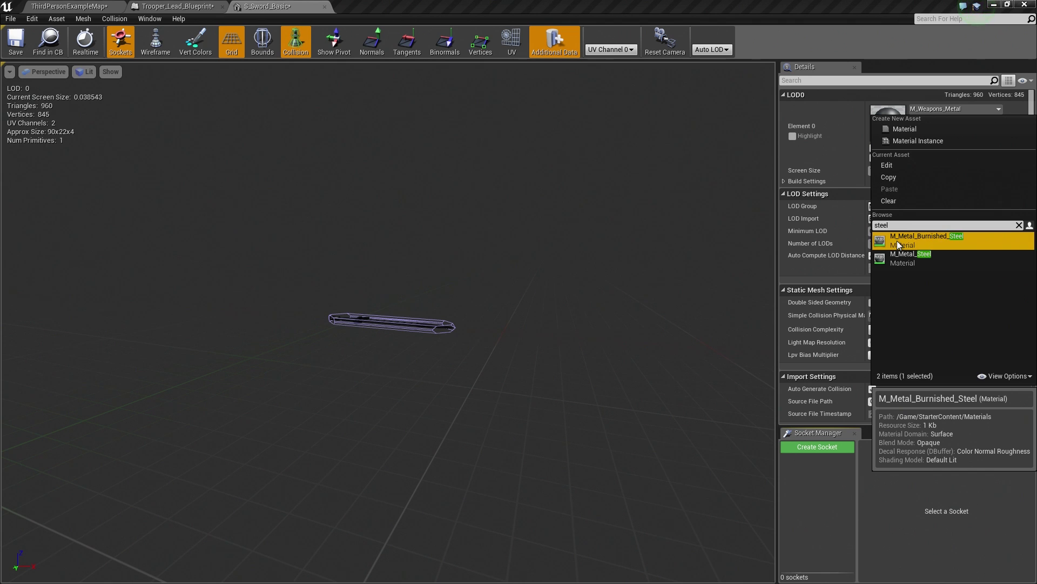
drag(486, 324, 475, 273)
right_drag(476, 273, 424, 317)
mouse_move(649, 229)
mouse_down()
mouse_move(643, 208)
mouse_move(648, 229)
mouse_up()
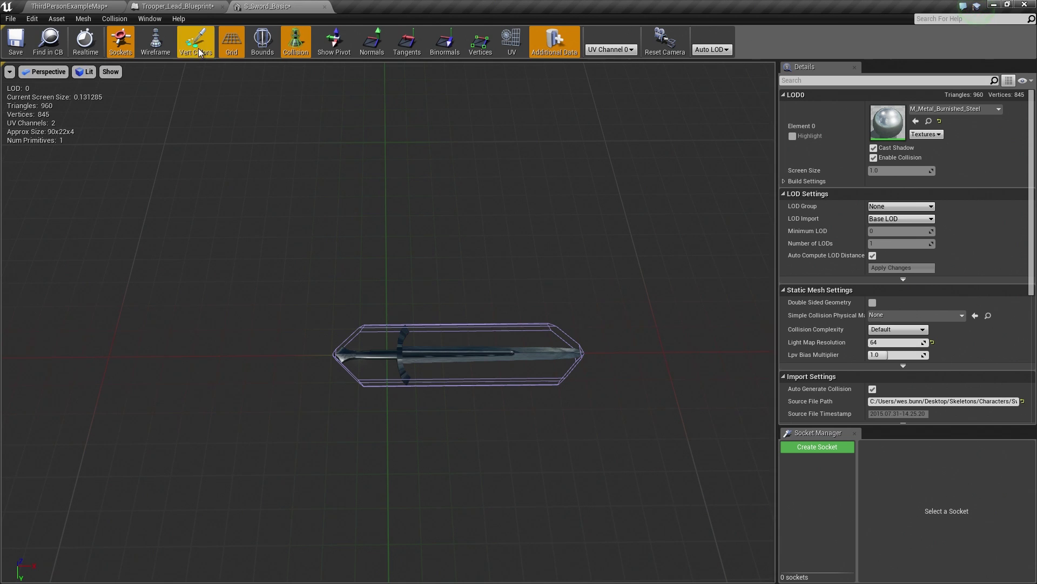
click(15, 41)
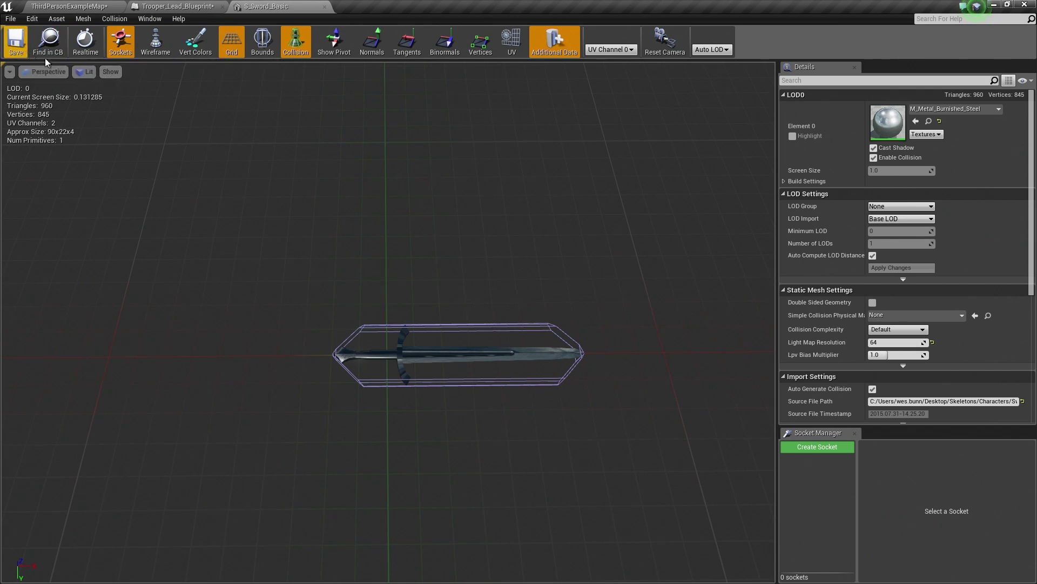
click(324, 7)
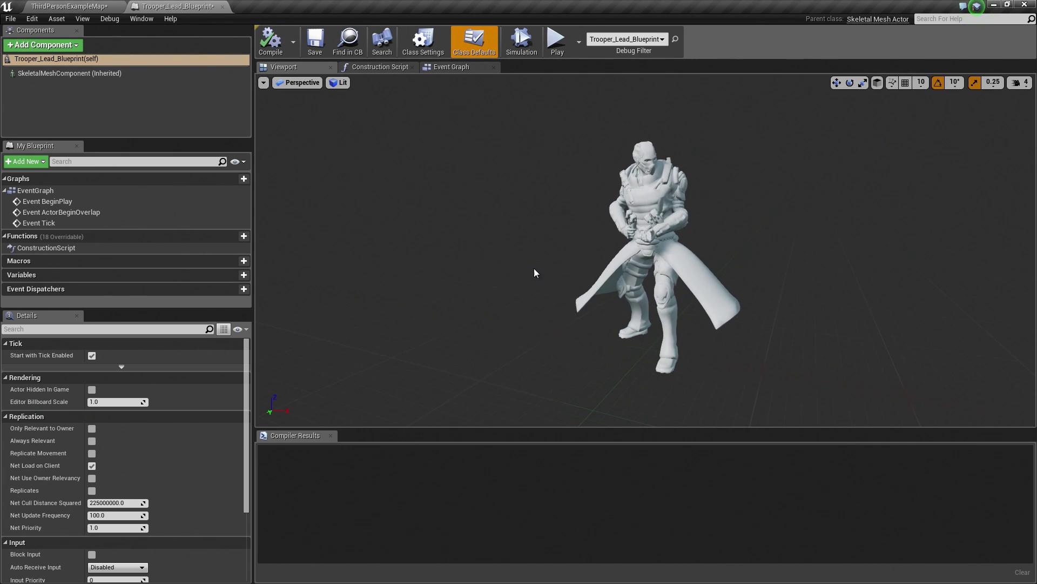
- Add a Static Mesh component using S_Sword_Basic to Trooper_Lead_Blueprint, keeping the name S_Sword_Basic
click(35, 48)
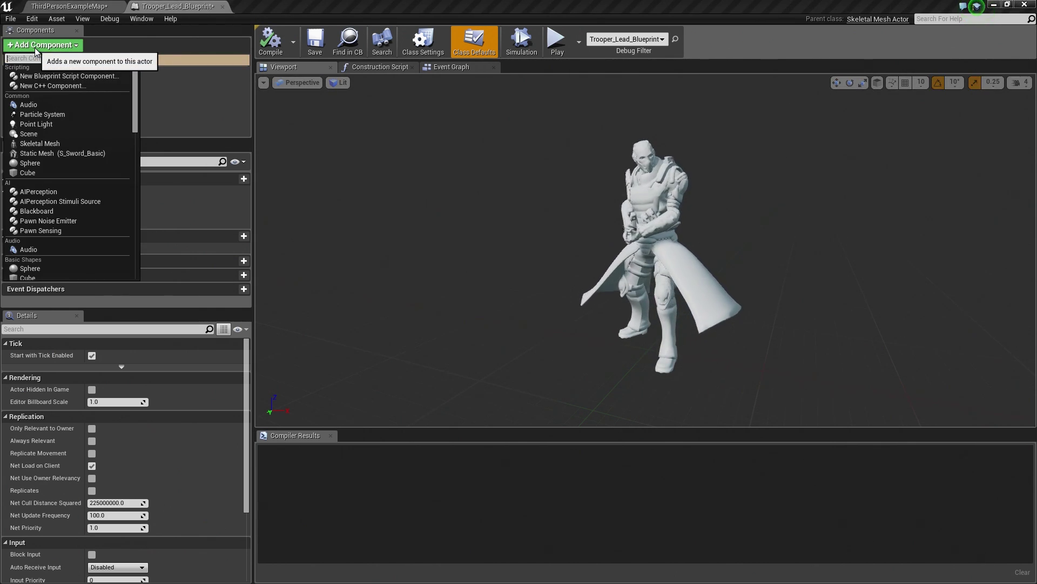
text(static mesh)
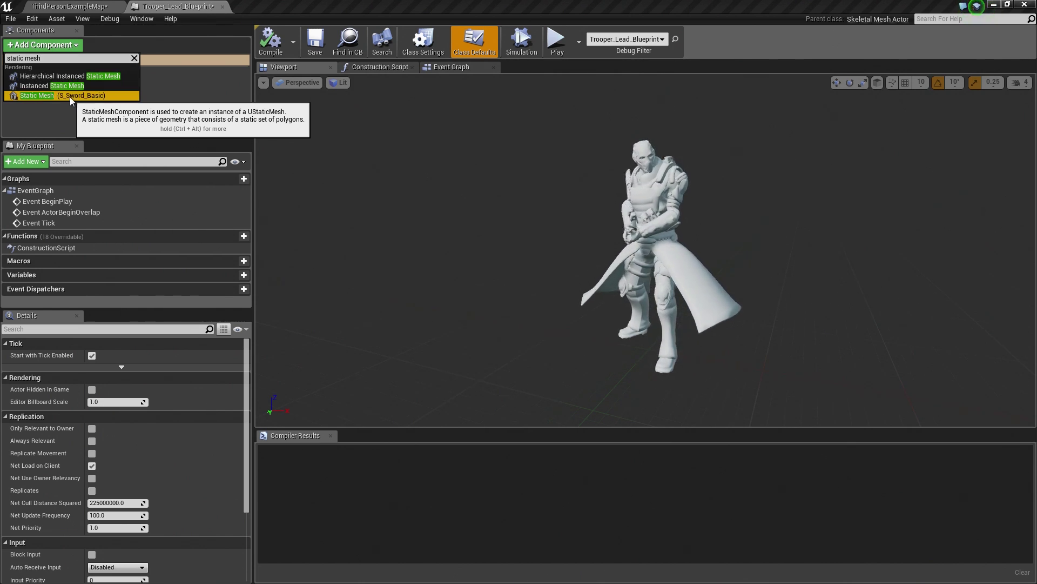
click(70, 96)
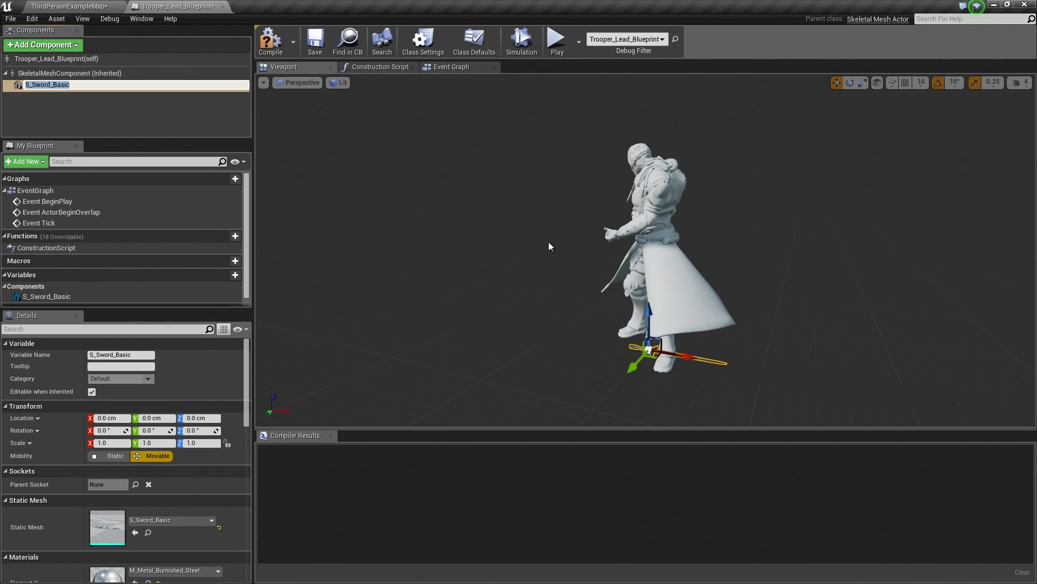
key(Return)
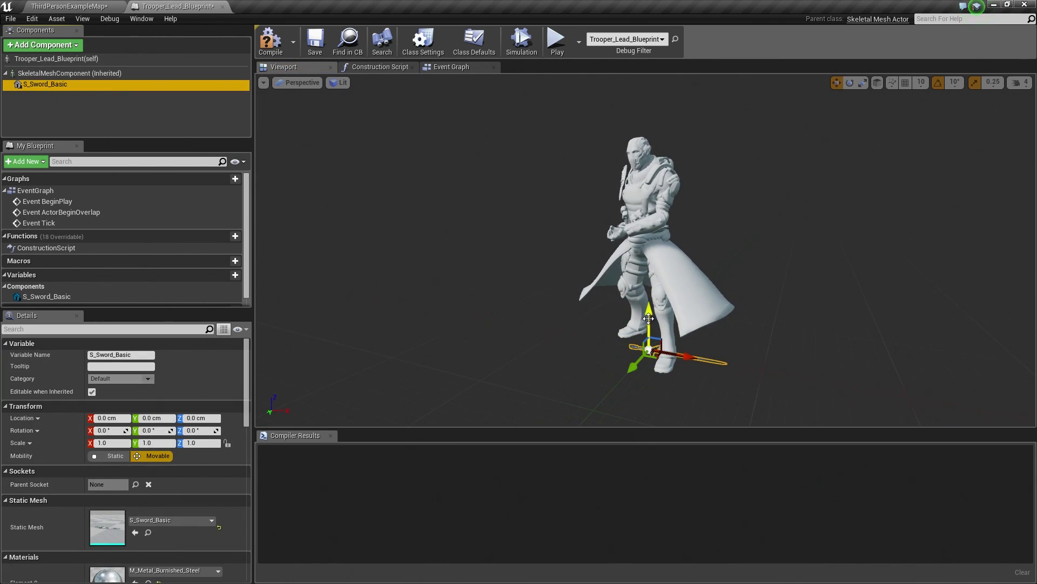
- Move the sword component behind the trooper's back to about Y -37.5 cm, Z 145.8 cm
drag(662, 314, 660, 153)
mouse_move(828, 285)
right_down()
mouse_move(870, 285)
mouse_move(824, 270)
right_up()
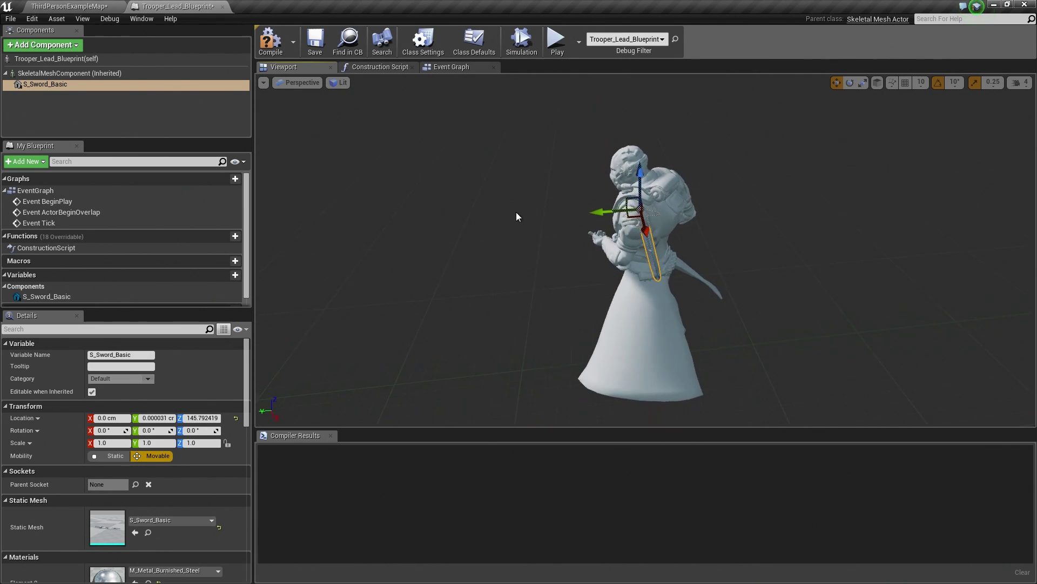
drag(608, 233, 659, 211)
right_drag(833, 294, 832, 294)
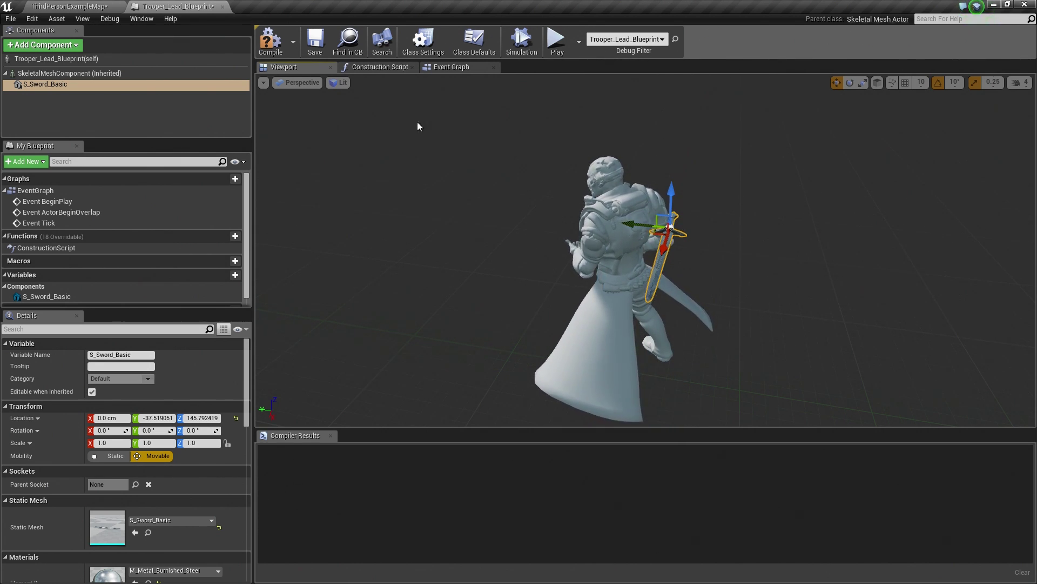
- Set the Parent Socket of the S_Sword_Basic component to Back
click(42, 84)
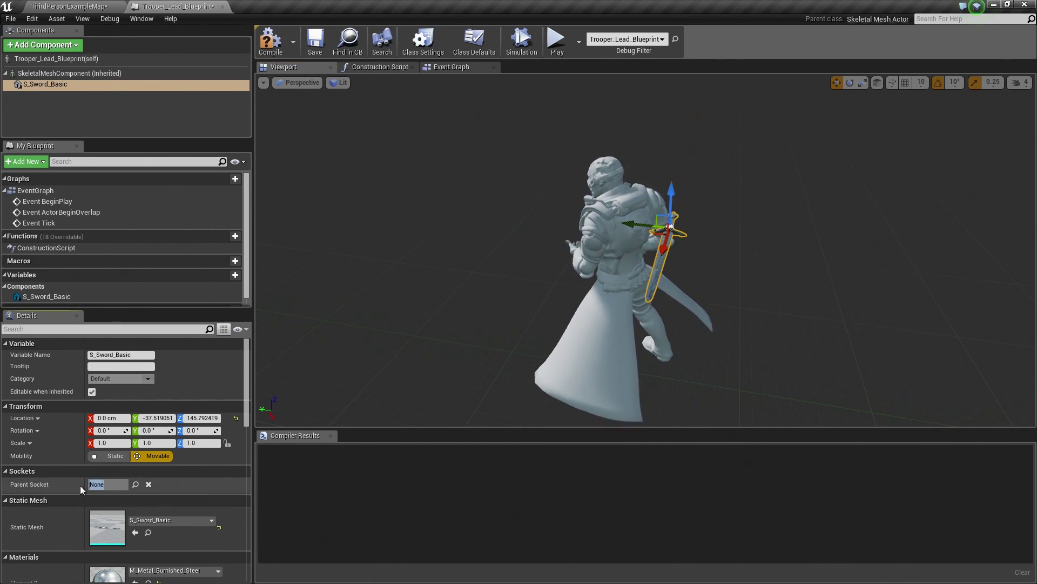
click(135, 485)
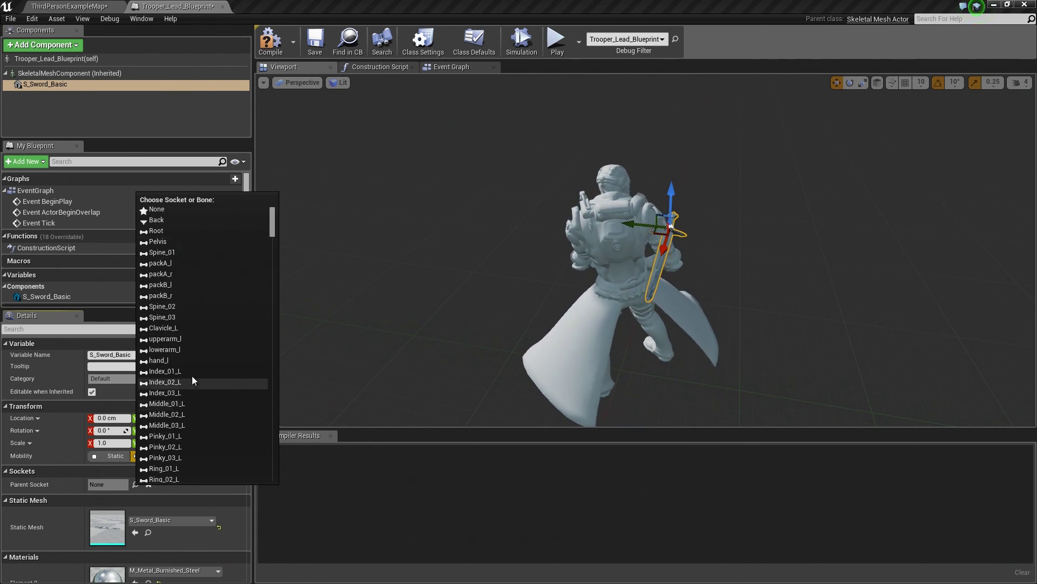
click(153, 220)
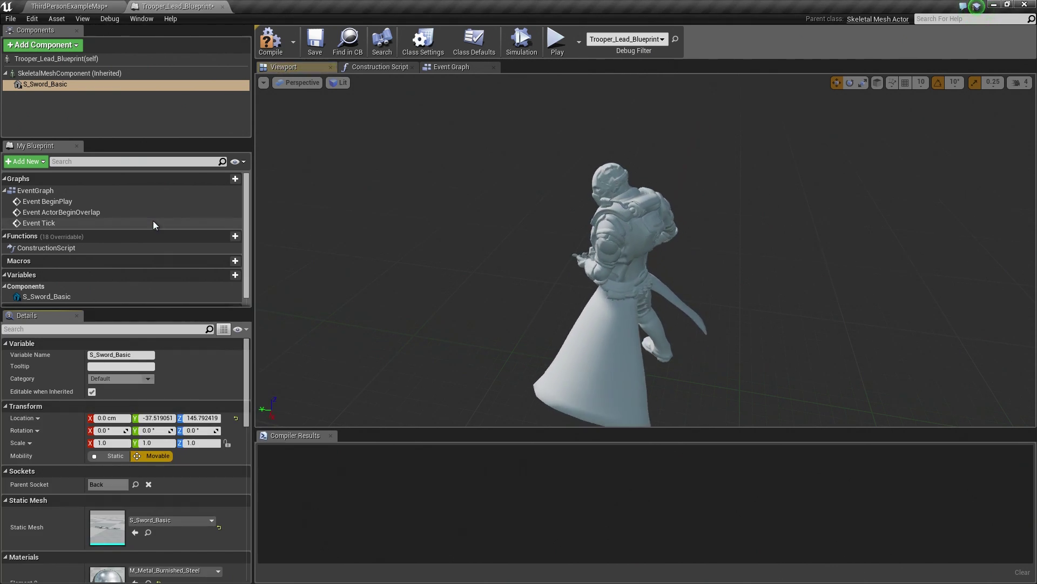
- Reset the sword component's location to 0 on Y and Z so it sits at the Back socket
mouse_move(721, 357)
right_down()
mouse_move(714, 313)
mouse_move(714, 344)
right_up()
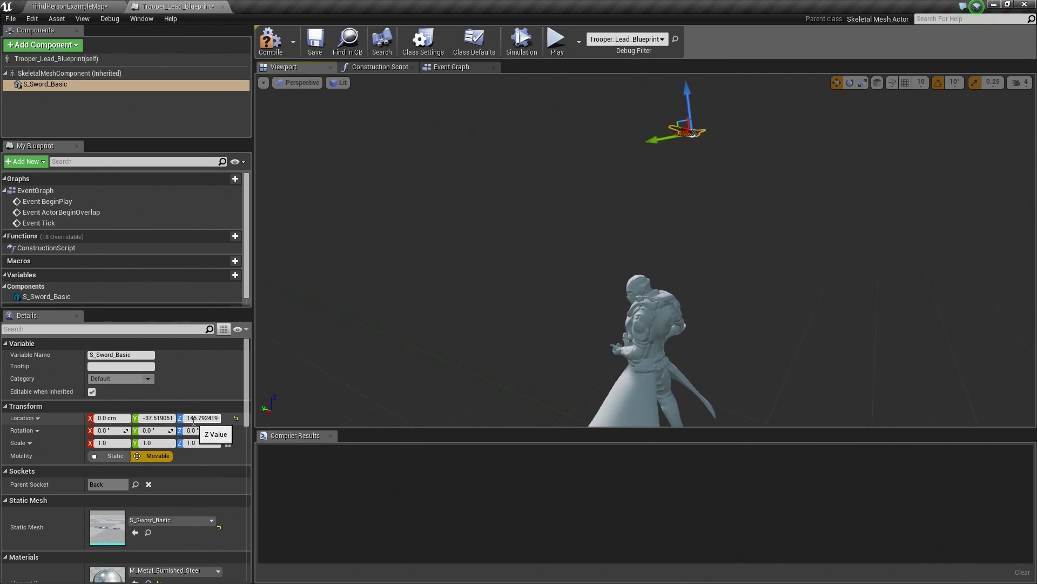
click(173, 418)
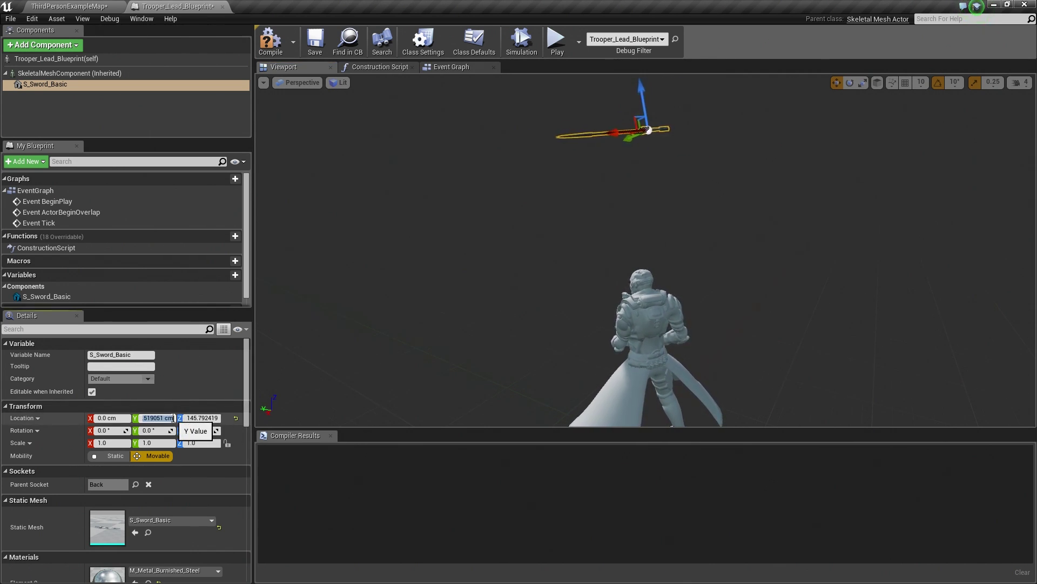
text(0)
key(Return)
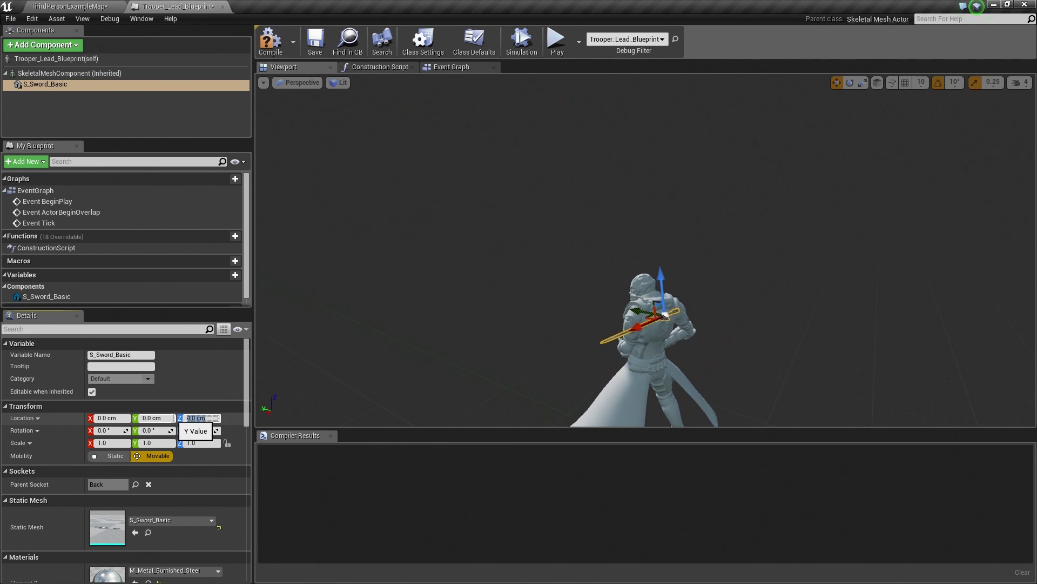
drag(531, 363, 548, 330)
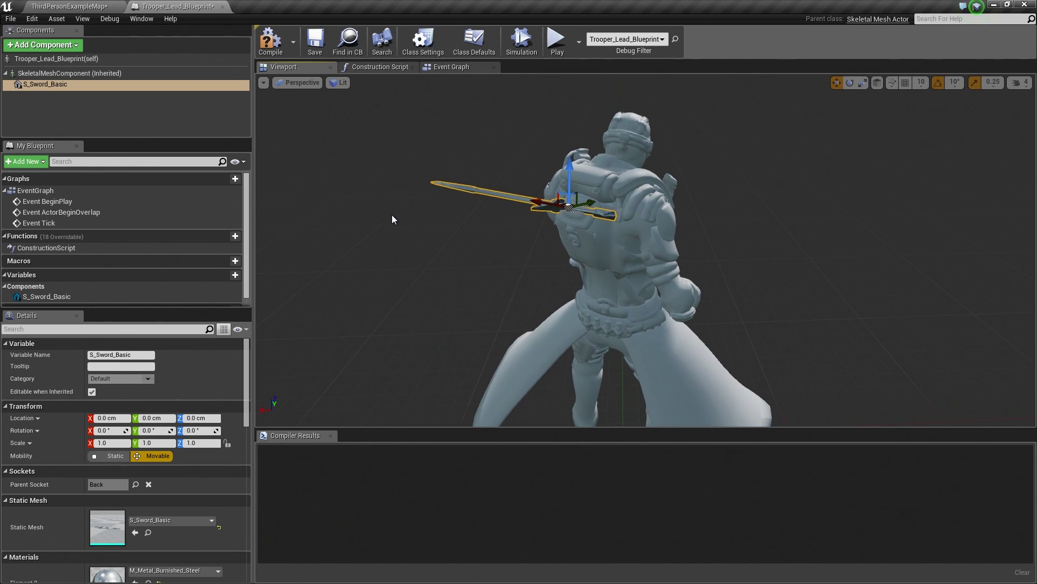
- Turn off Playing for the trooper's SkeletalMeshComponent animation and compile the blueprint
click(64, 75)
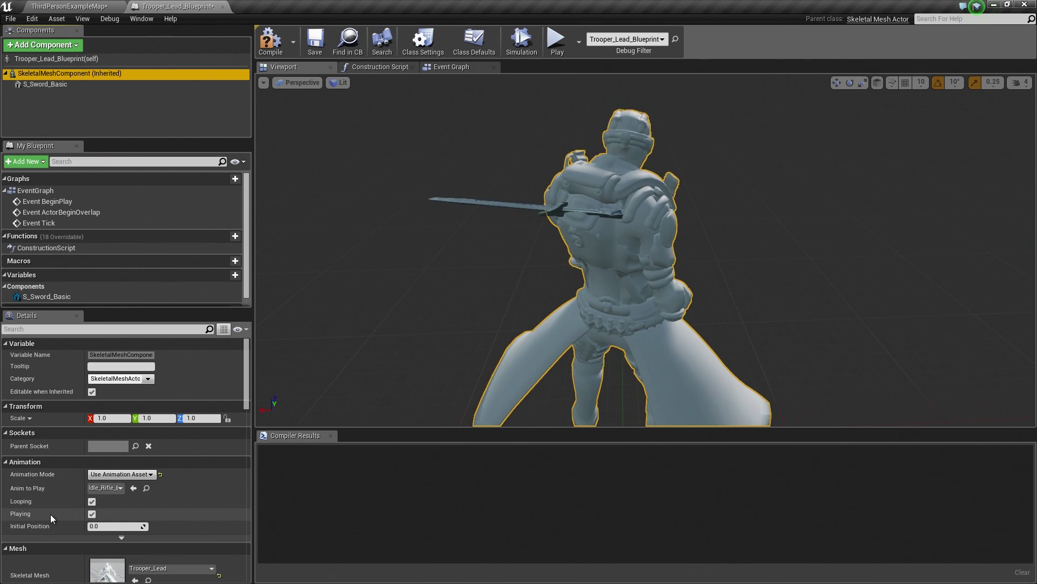
click(93, 514)
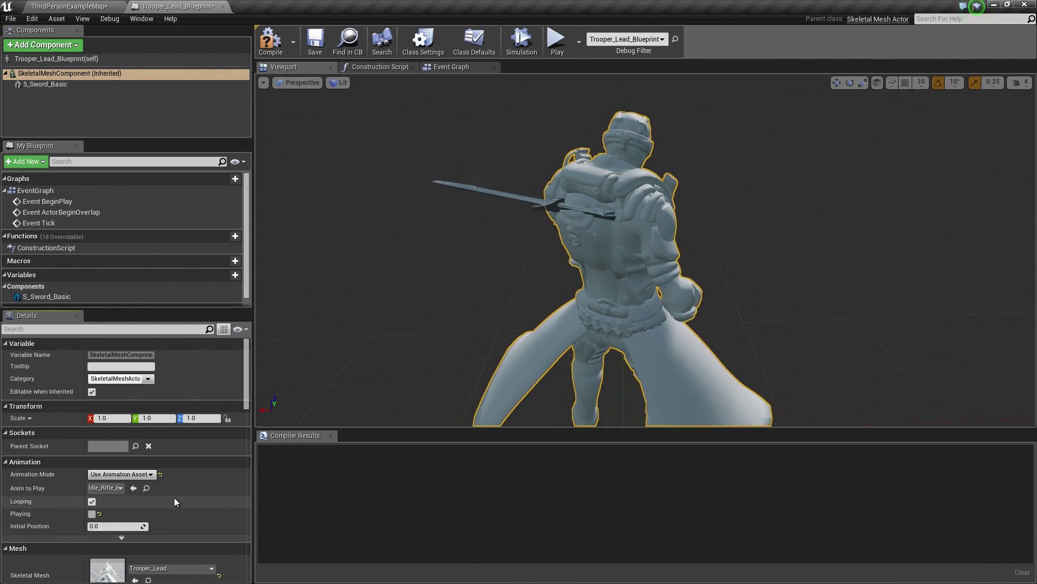
click(272, 49)
- Move the sword component away from the trooper's back to about X -11.52, Y -9.05
drag(444, 194, 474, 270)
click(61, 88)
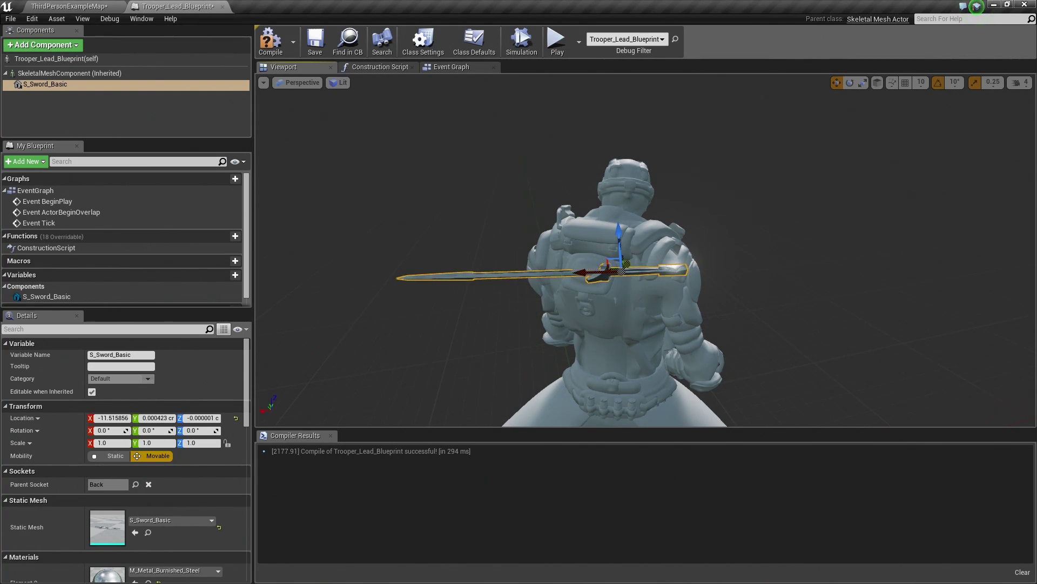
mouse_move(625, 270)
mouse_down()
mouse_move(605, 273)
mouse_move(627, 275)
mouse_up()
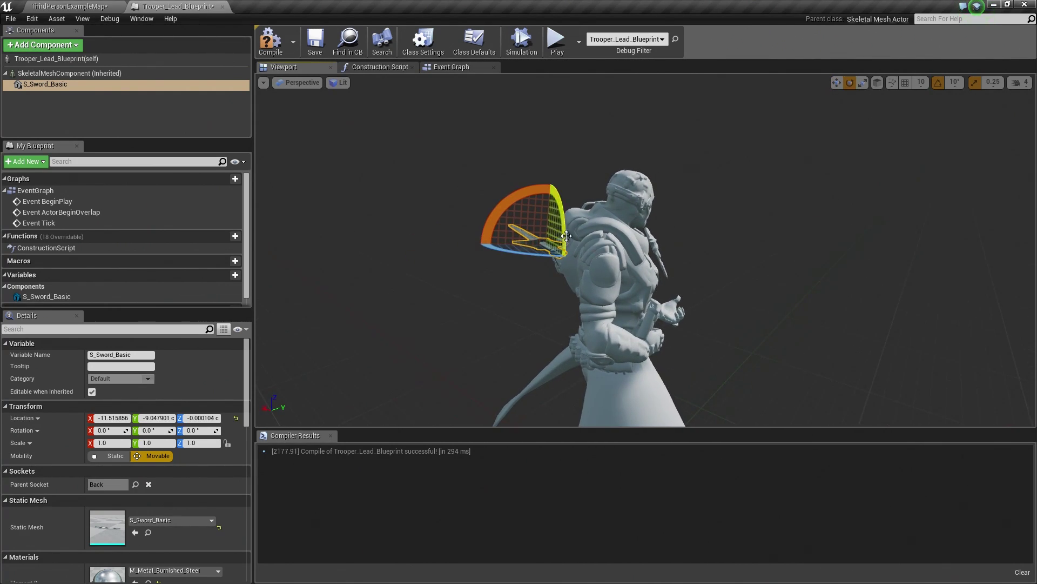
- Roll the sword component by -90° so its guard lies flat against the trooper's back
drag(566, 236, 608, 237)
drag(672, 211, 641, 211)
drag(567, 178, 597, 158)
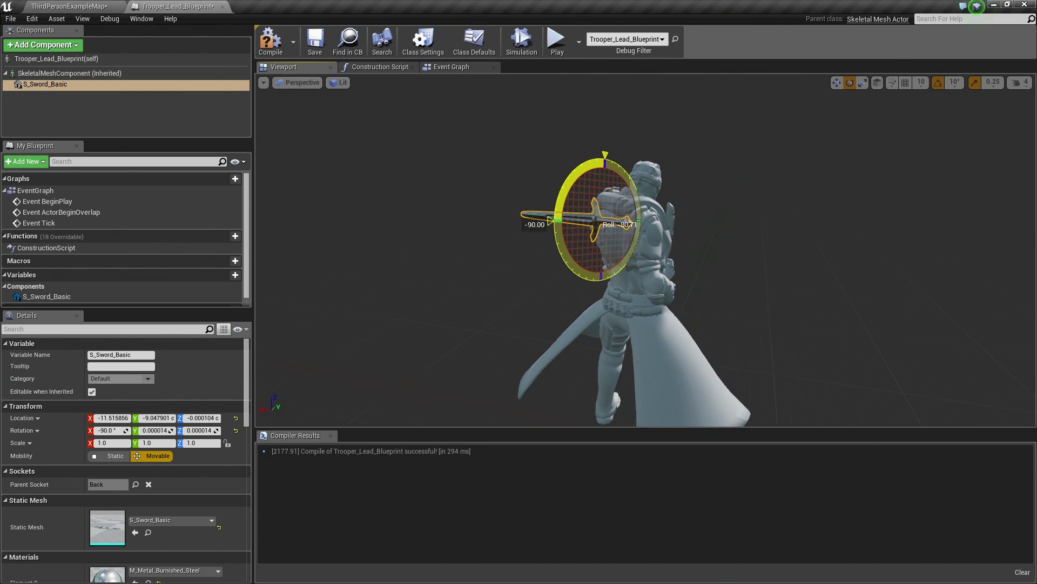
- Angle the sword diagonally across the back with rotation about -105.3°, -49°, 11.7° and location about X -14.37, Y -5.19, Z -0.99
drag(594, 270, 664, 271)
drag(719, 162, 831, 209)
key(w)
mouse_move(722, 245)
mouse_down()
mouse_move(594, 254)
mouse_move(717, 229)
mouse_up()
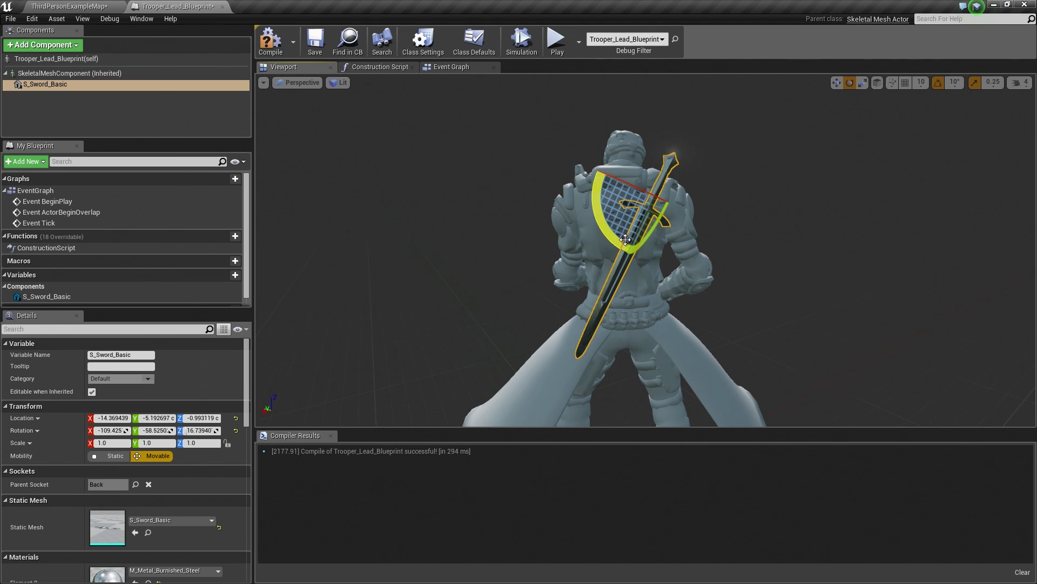
drag(625, 239, 819, 338)
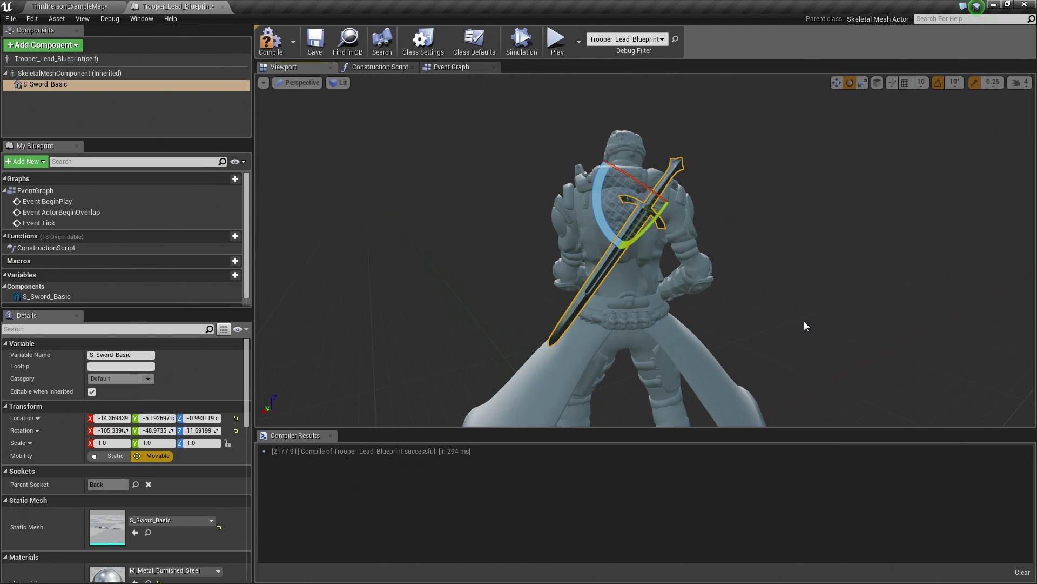
alt+drag(775, 299, 724, 299)
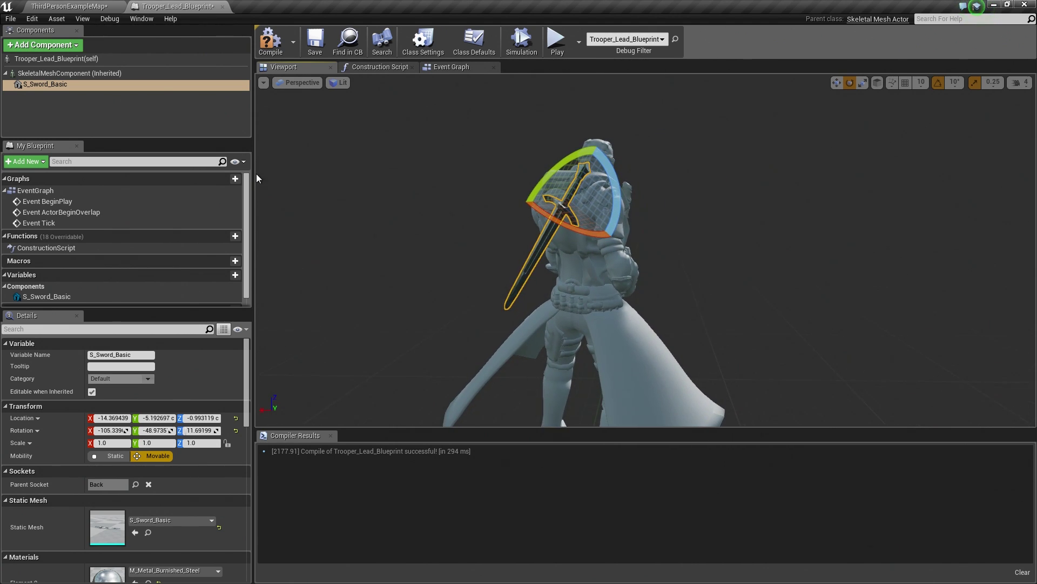
- Turn Playing back on for the trooper's SkeletalMeshComponent, then compile, save and close Trooper_Lead_Blueprint
click(34, 73)
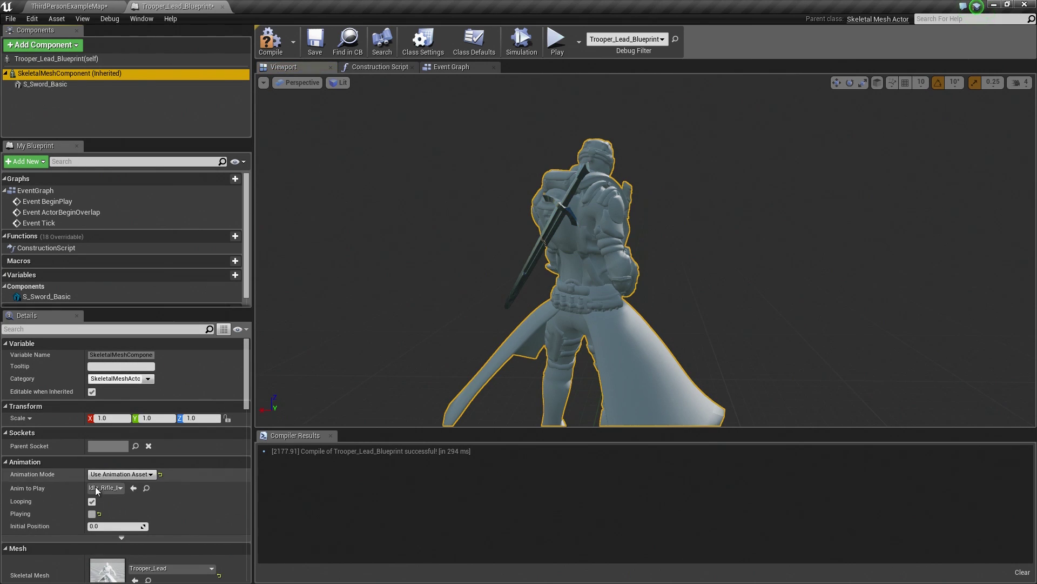
click(91, 513)
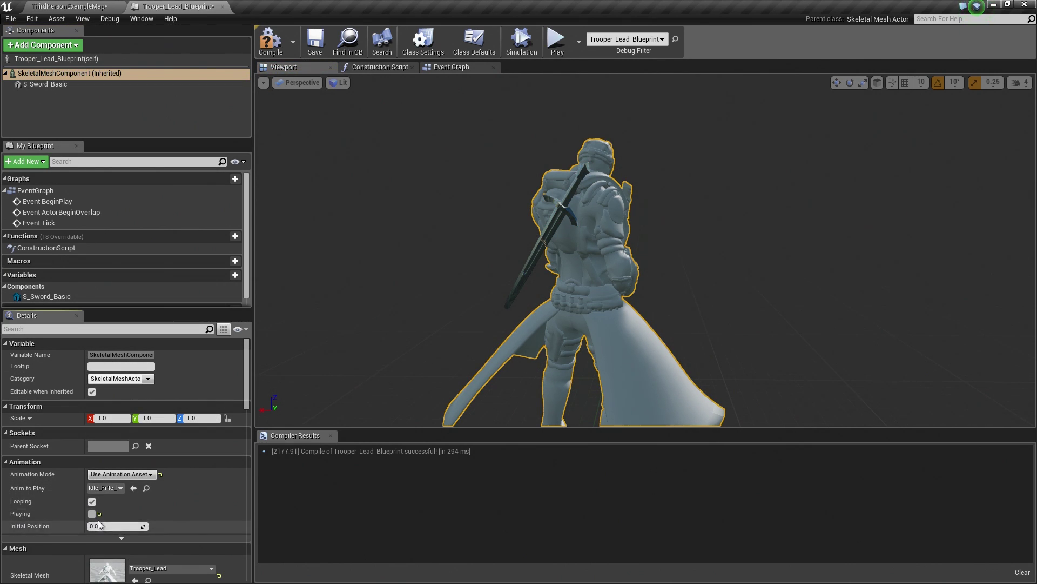
click(274, 50)
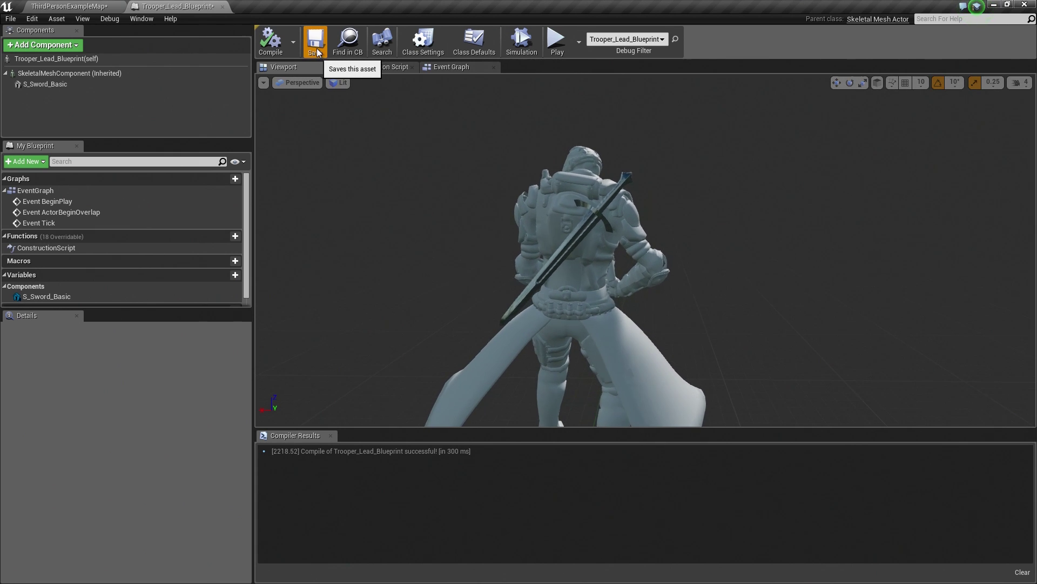
click(221, 7)
- Play the level to check the sword on the animated trooper's back, and stop the play session
right_drag(487, 172, 488, 43)
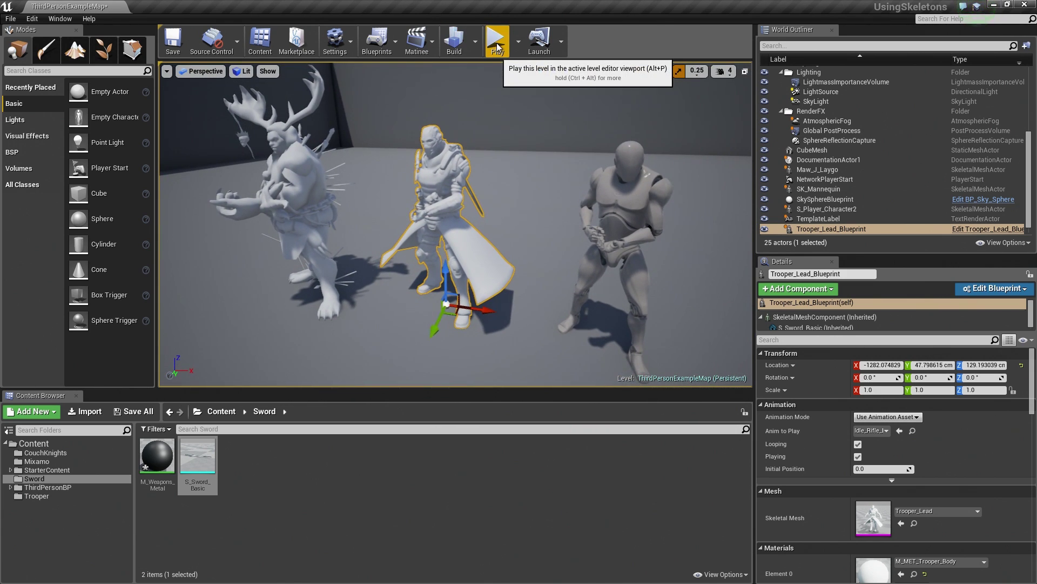
click(497, 48)
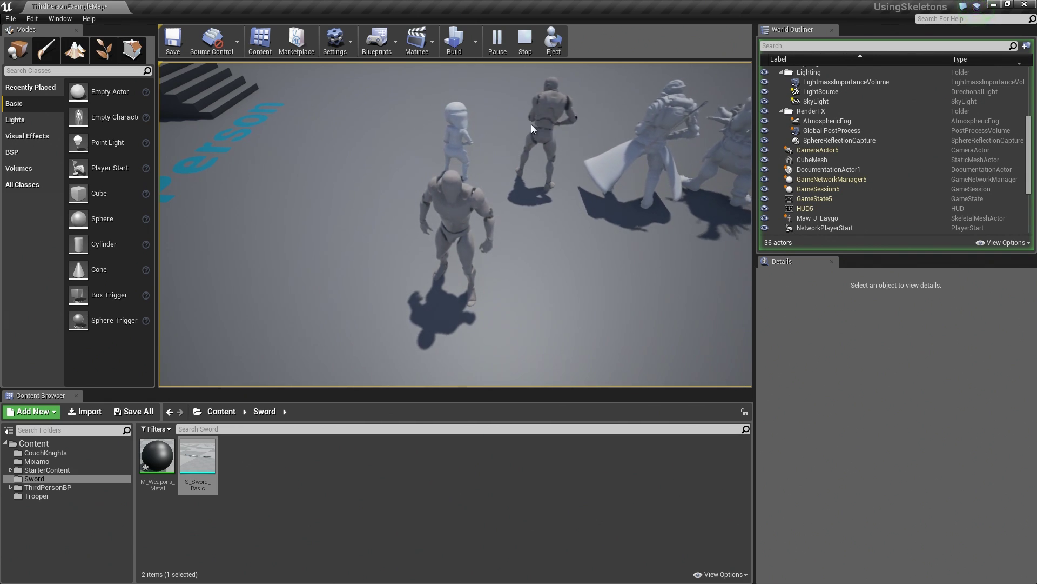
key(Escape)
right_drag(569, 189, 569, 189)
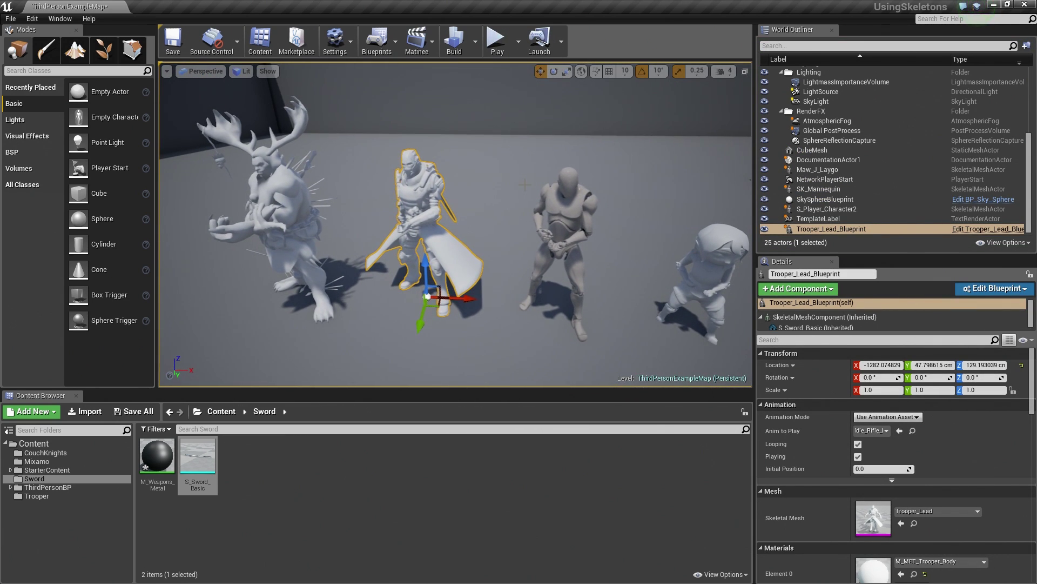